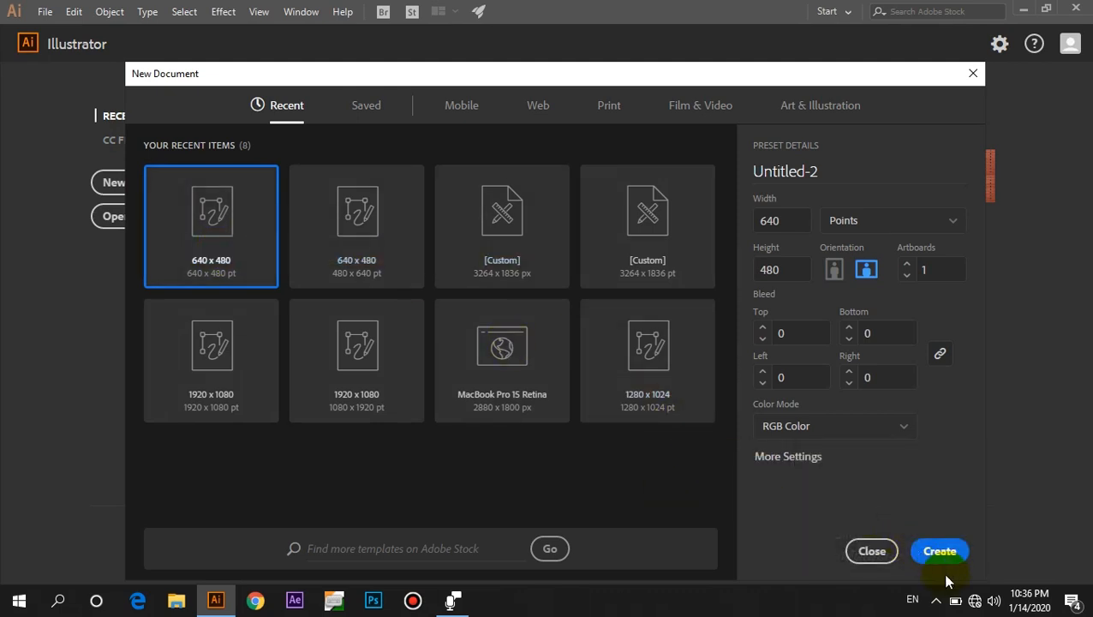
# Create the new document and draw a hexagon with the Polygon tool in the artboard's upper left, then select it.
pyautogui.click(939, 565)
pyautogui.click(17, 172)
pyautogui.moveTo(17, 172); pyautogui.dragTo(86, 222)
pyautogui.moveTo(349, 121); pyautogui.dragTo(406, 289)
pyautogui.click(15, 88)
pyautogui.click(376, 201)
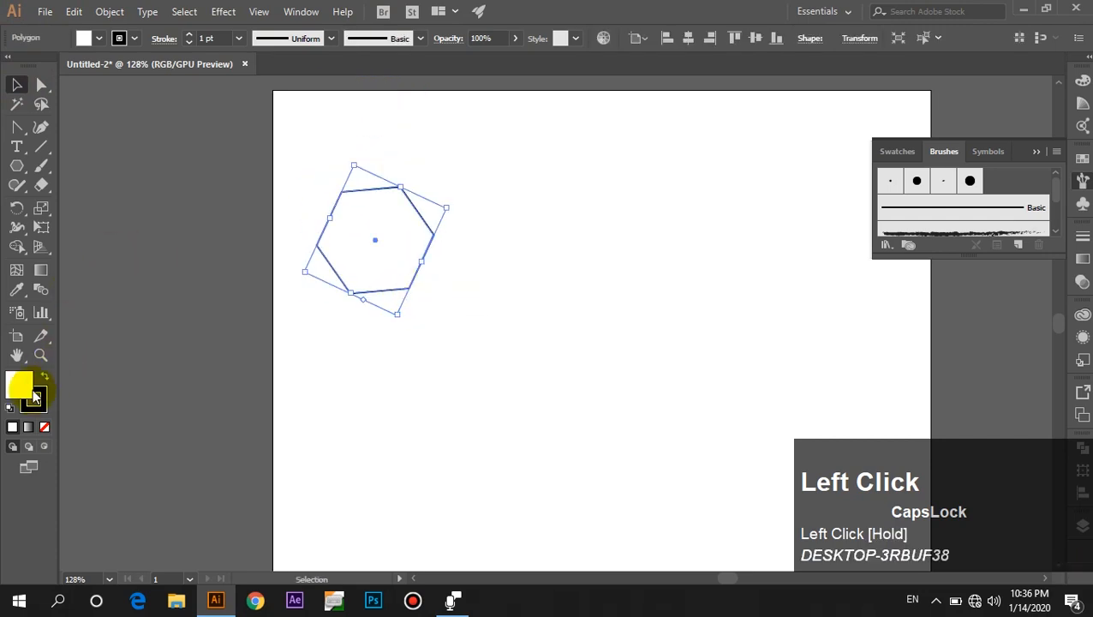
# Fill the hexagon with a gradient and switch it to the orange-to-yellow gradient preset.
pyautogui.click(28, 427)
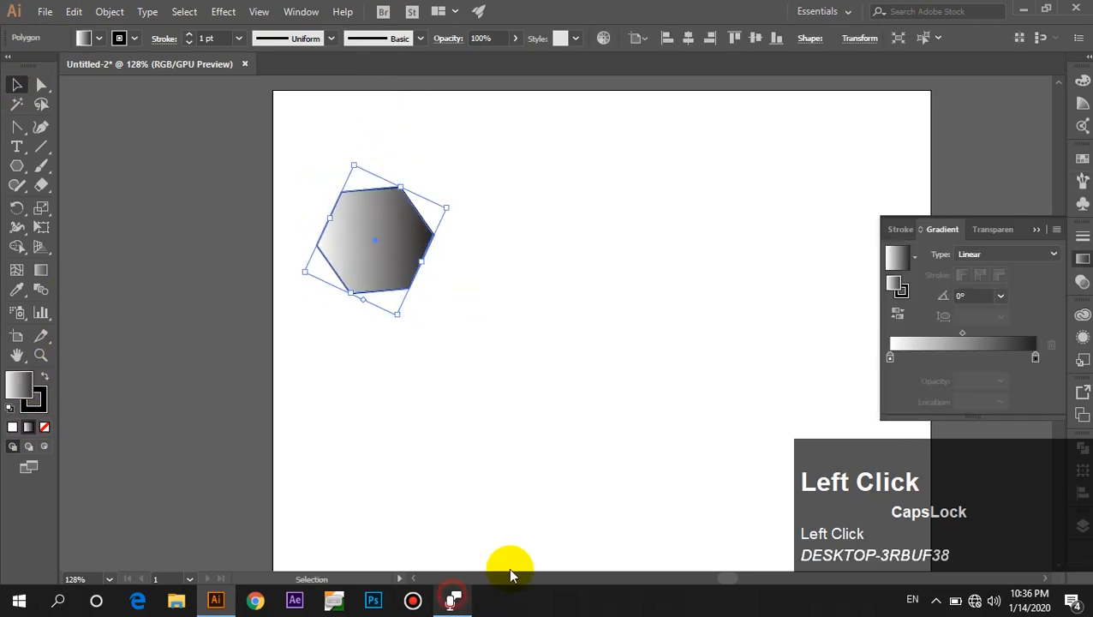
pyautogui.click(917, 257)
pyautogui.click(835, 312)
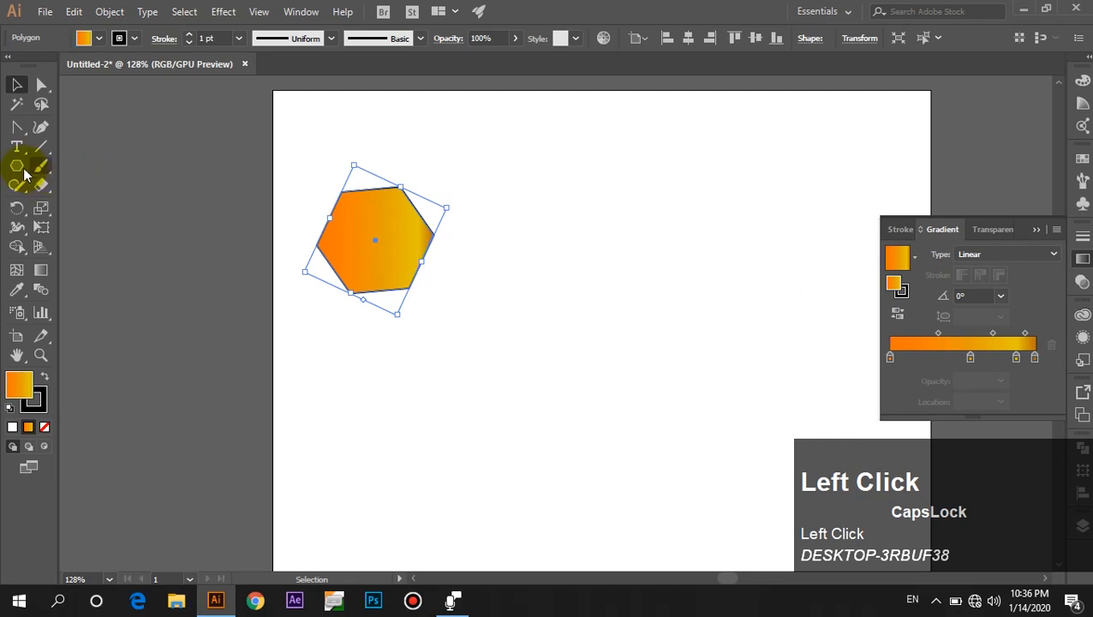
# Draw an ellipse with the Ellipse tool near the artboard's lower right corner.
pyautogui.click(16, 167)
pyautogui.moveTo(12, 174); pyautogui.dragTo(102, 204)
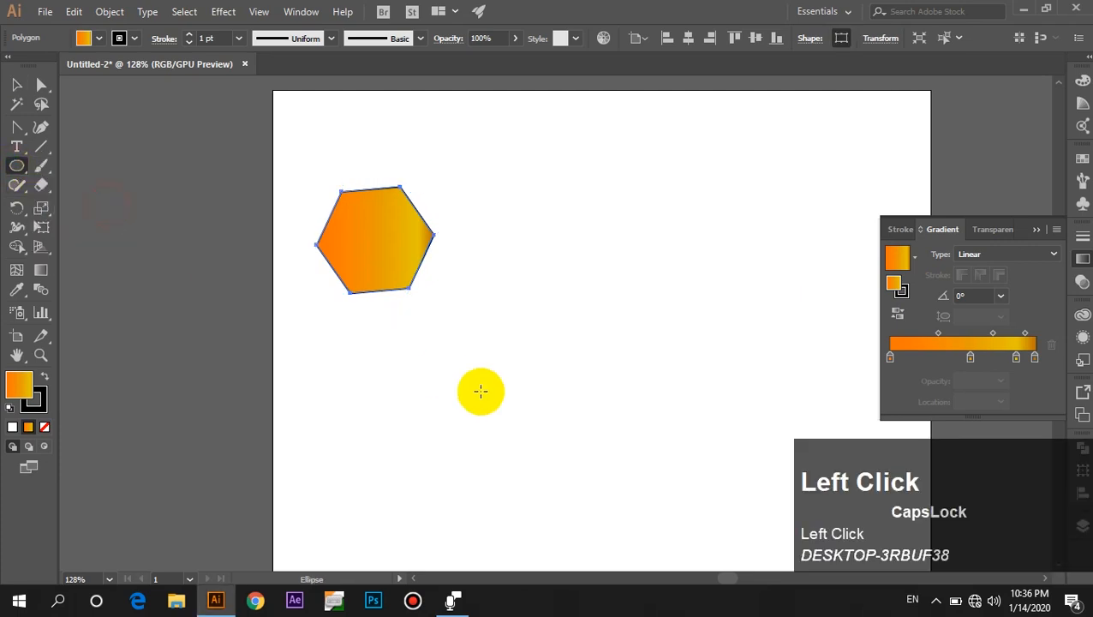
pyautogui.moveTo(767, 418); pyautogui.dragTo(648, 511)
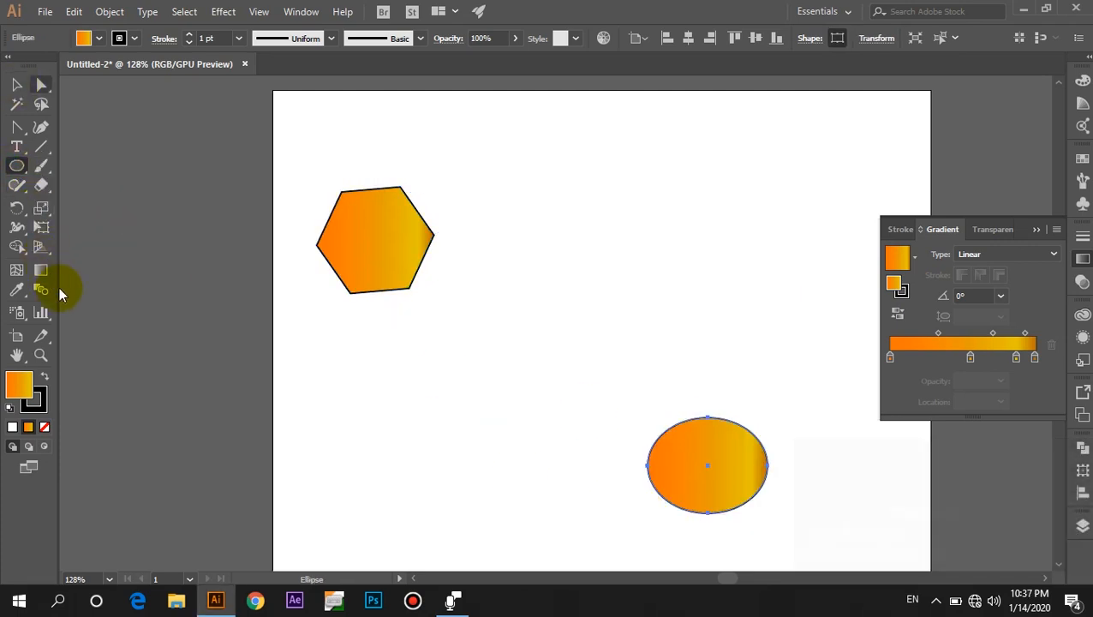
# Blend the hexagon into the ellipse with the Blend tool, keeping Smooth Color spacing in Blend Options.
pyautogui.click(16, 84)
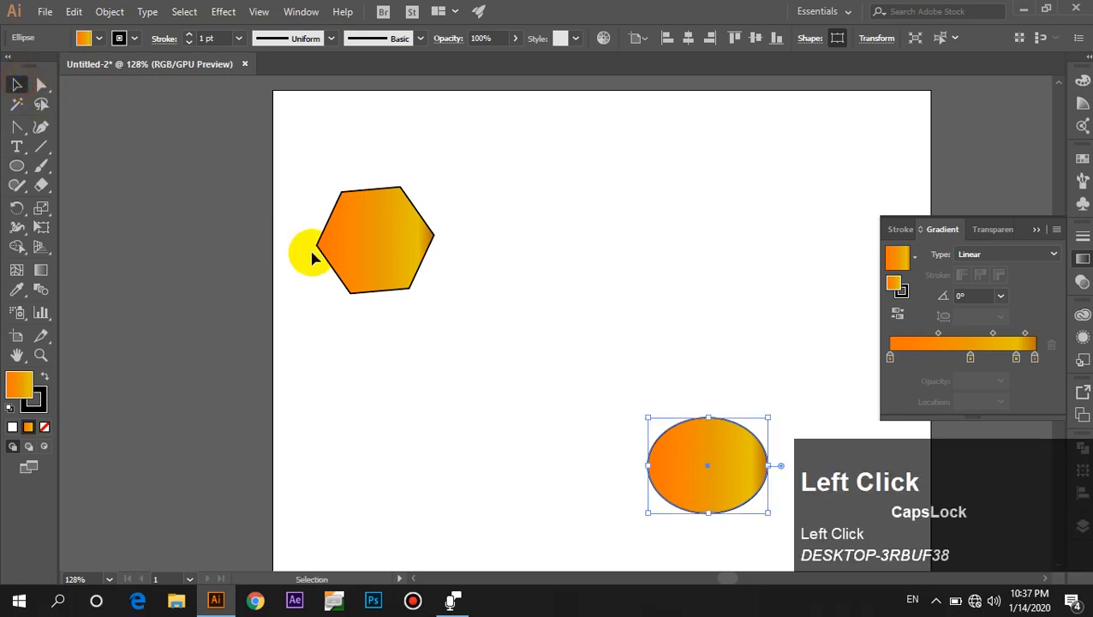
pyautogui.click(377, 282)
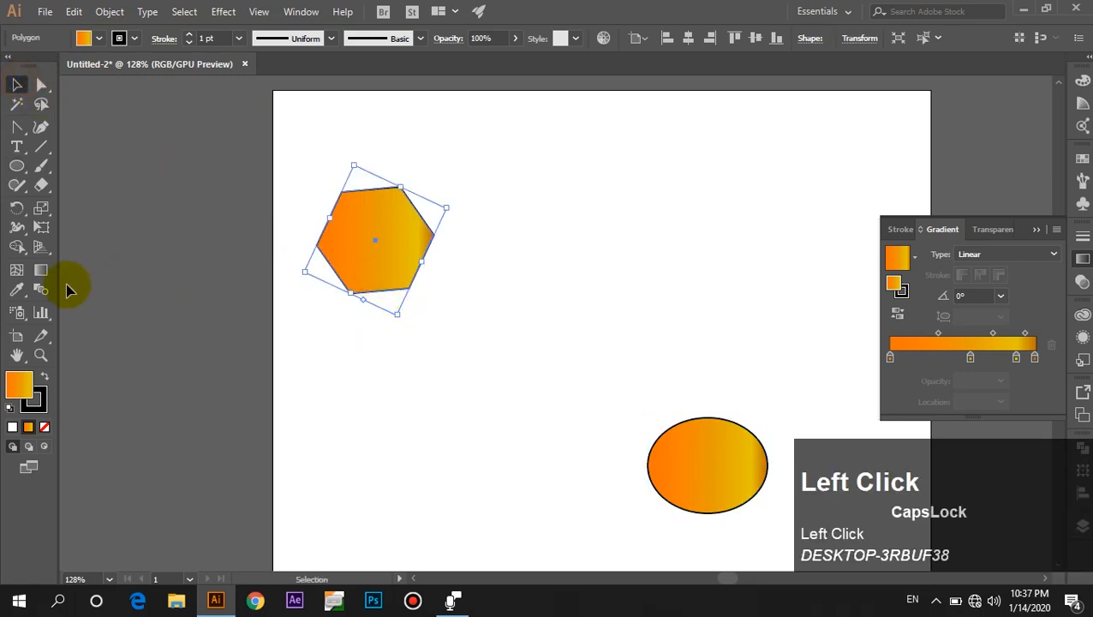
pyautogui.click(41, 290)
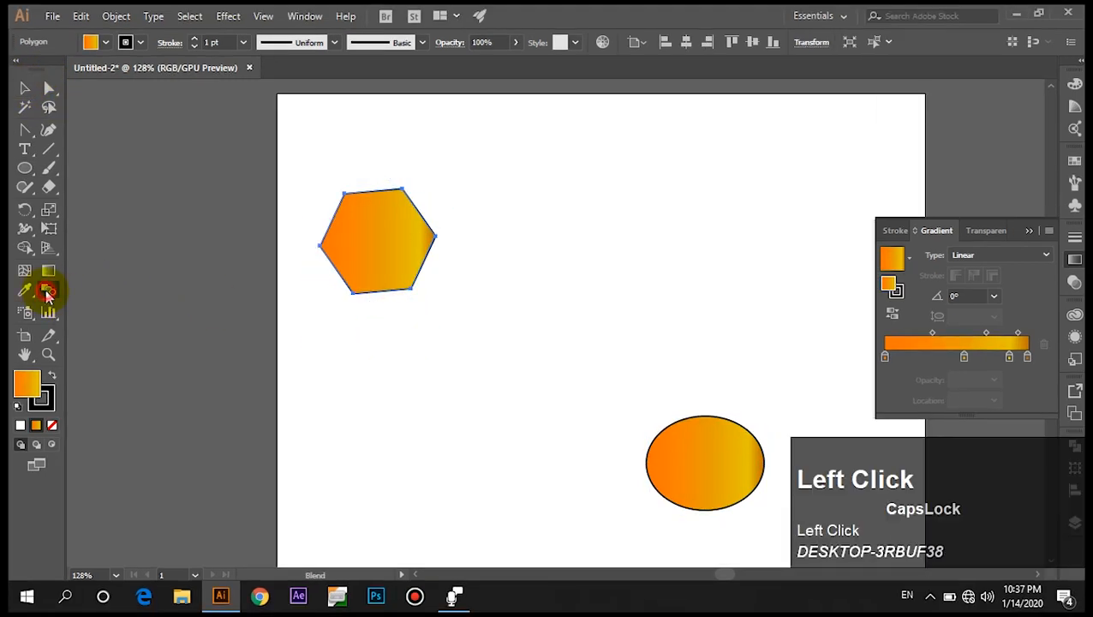
pyautogui.doubleClick(47, 292)
pyautogui.click(627, 332)
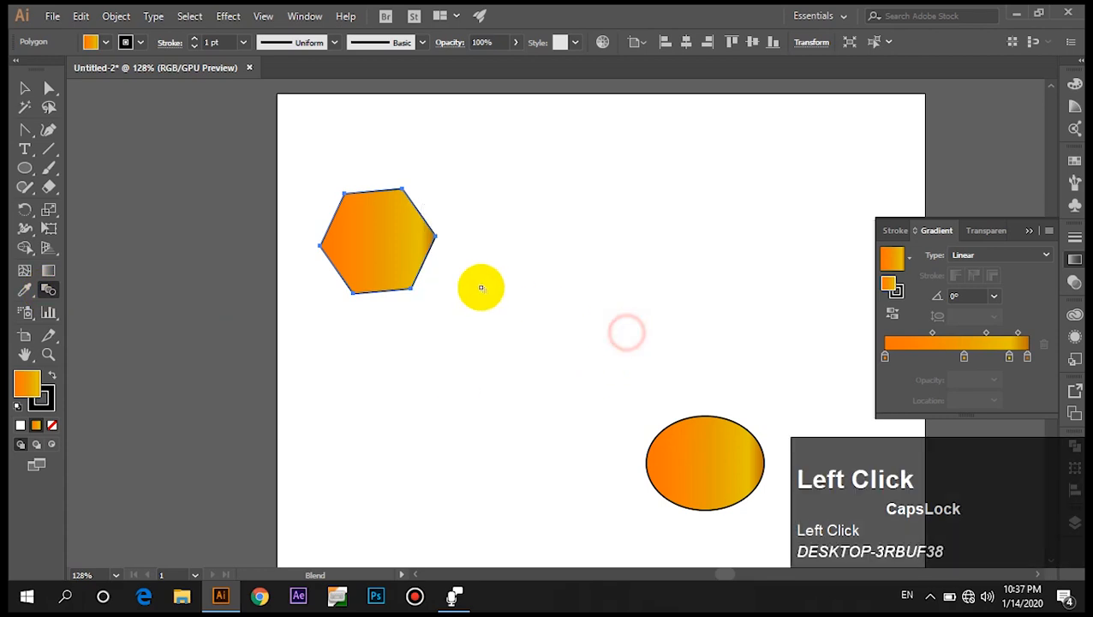
pyautogui.click(122, 21)
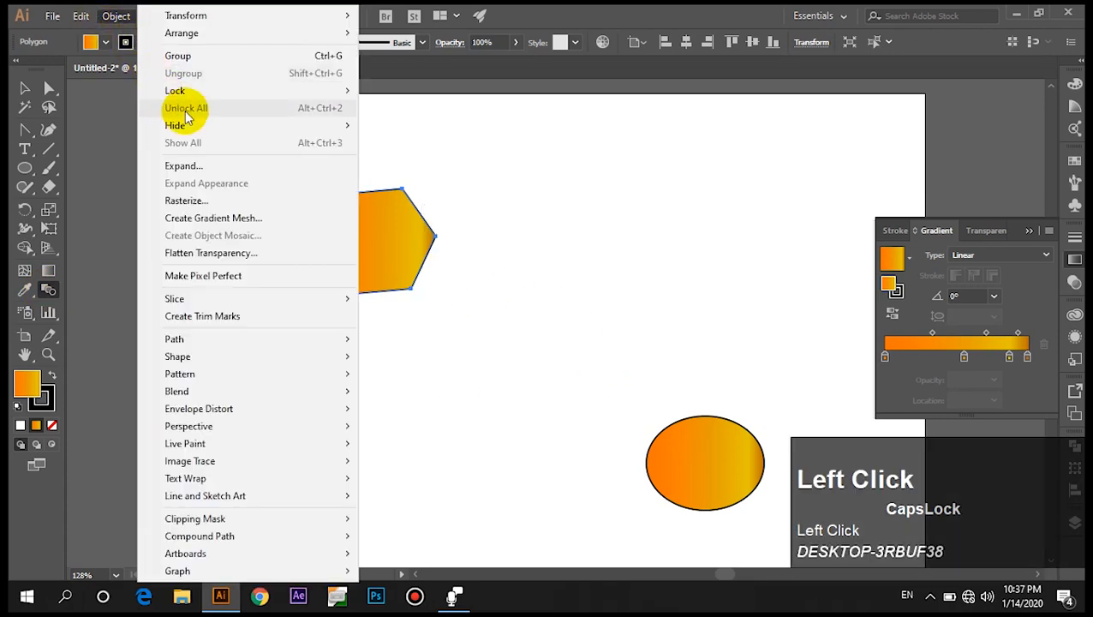
pyautogui.moveTo(354, 395)
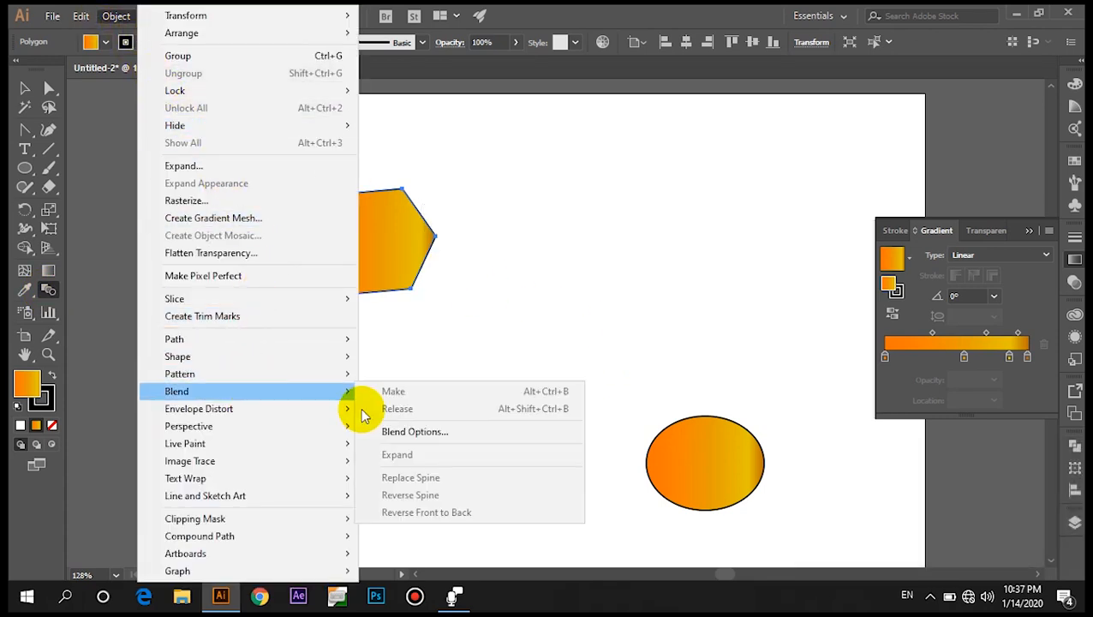
pyautogui.click(420, 430)
pyautogui.moveTo(508, 230); pyautogui.dragTo(599, 126)
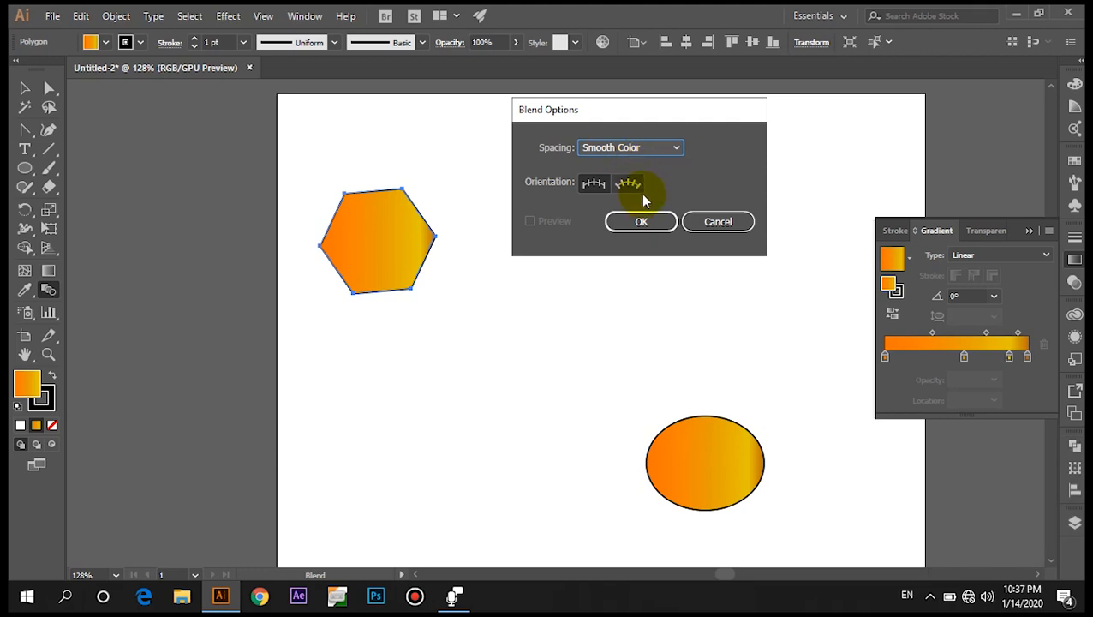
pyautogui.click(639, 220)
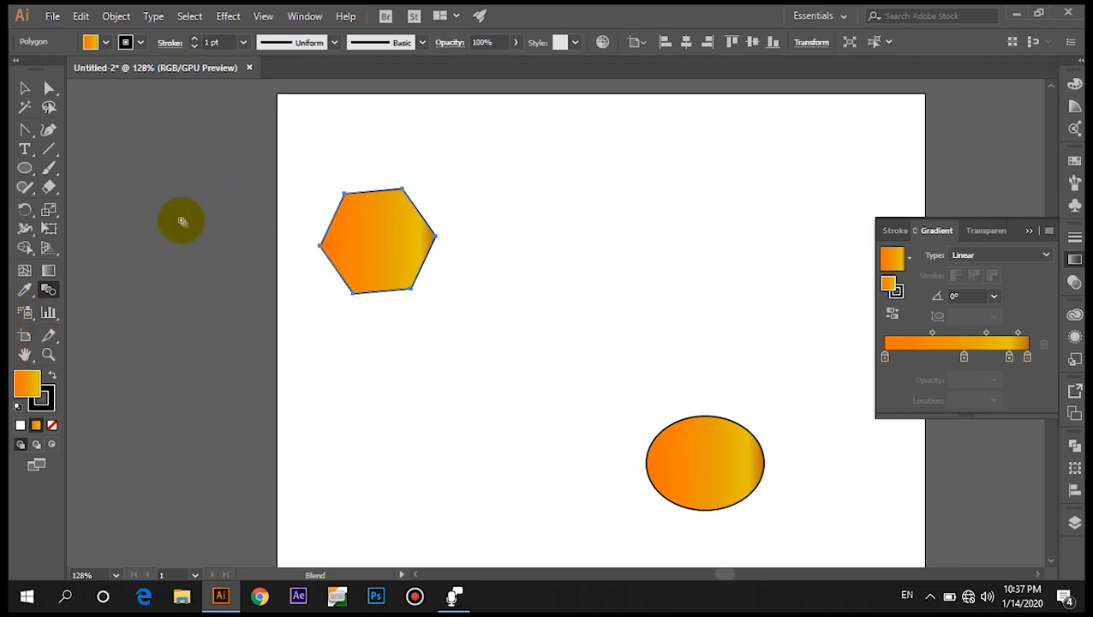
pyautogui.click(386, 247)
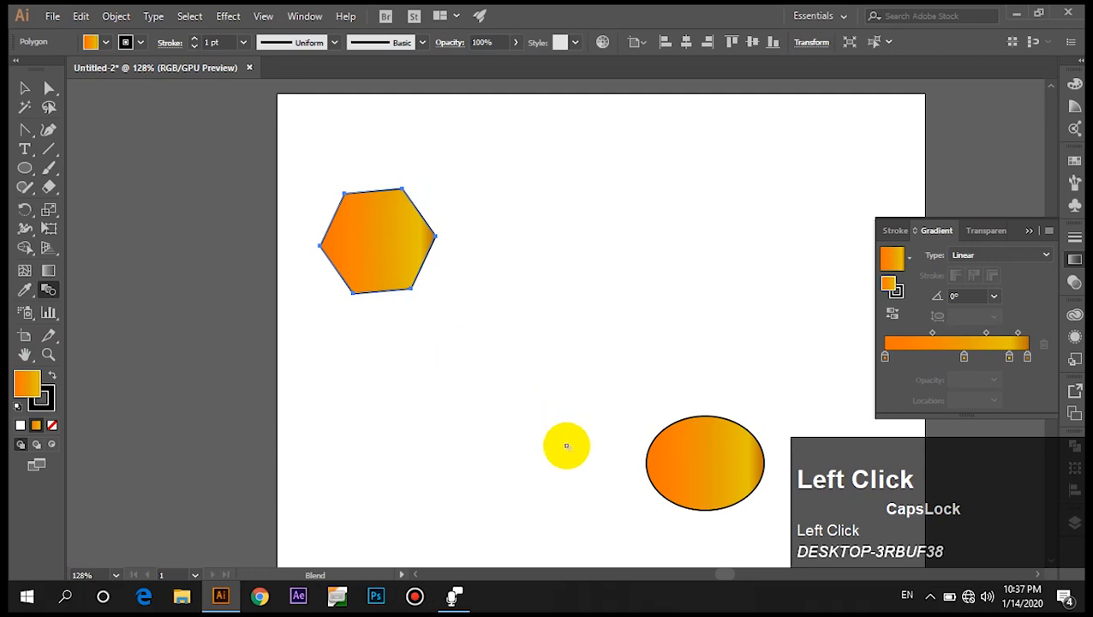
pyautogui.click(696, 473)
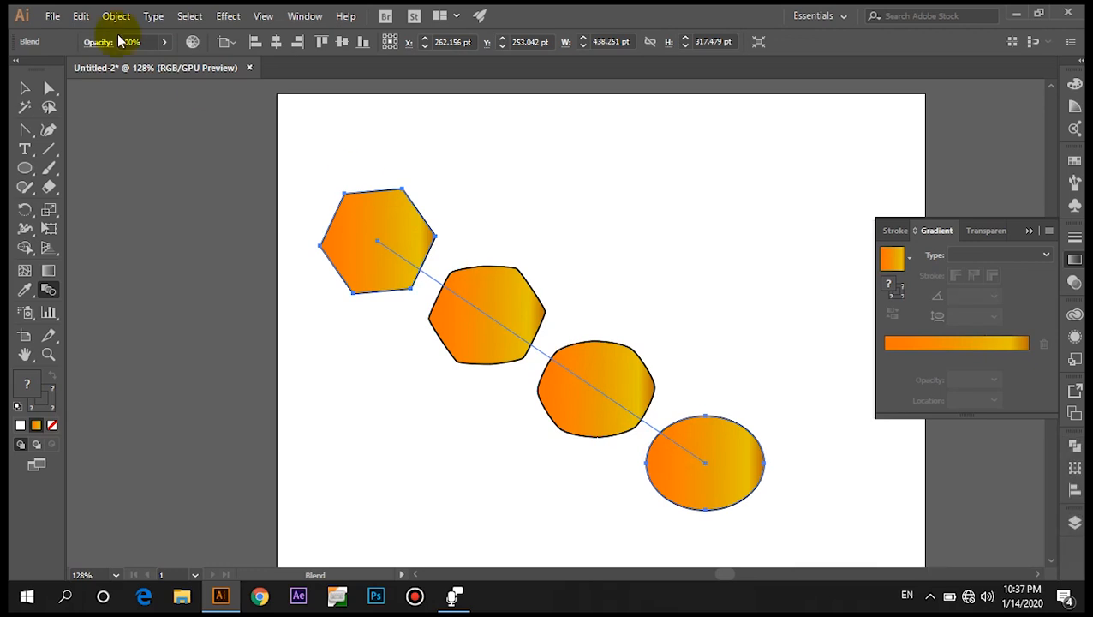
# Draw a new hexagon with the Polygon tool near the top of the artboard.
pyautogui.click(26, 172)
pyautogui.moveTo(25, 171); pyautogui.dragTo(114, 228)
pyautogui.moveTo(392, 150); pyautogui.dragTo(439, 185)
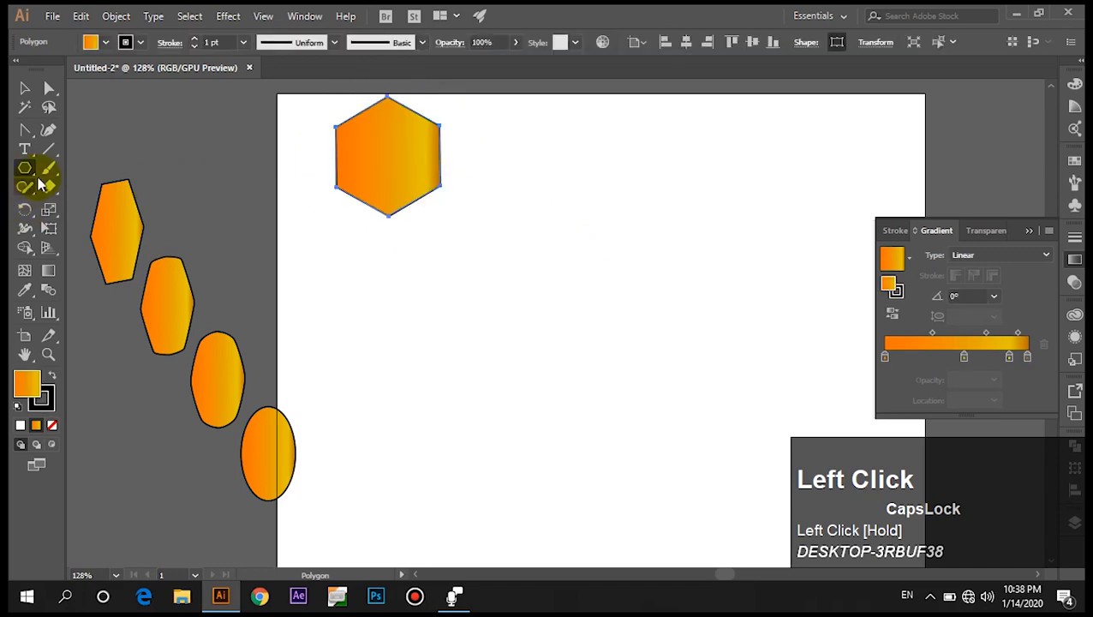
# Draw a circle with the Ellipse tool below and to the right of the new hexagon.
pyautogui.moveTo(25, 171); pyautogui.dragTo(112, 225)
pyautogui.press('l')
pyautogui.moveTo(574, 361); pyautogui.dragTo(701, 485)
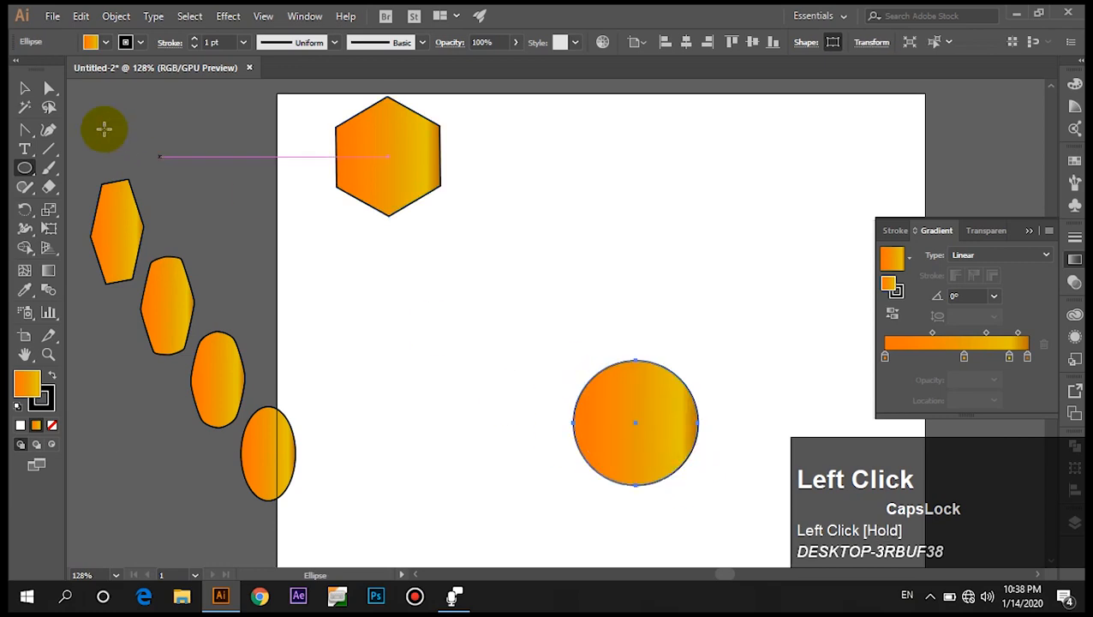
# Set the Blend Options spacing to Specified Steps with 3 steps.
pyautogui.doubleClick(48, 289)
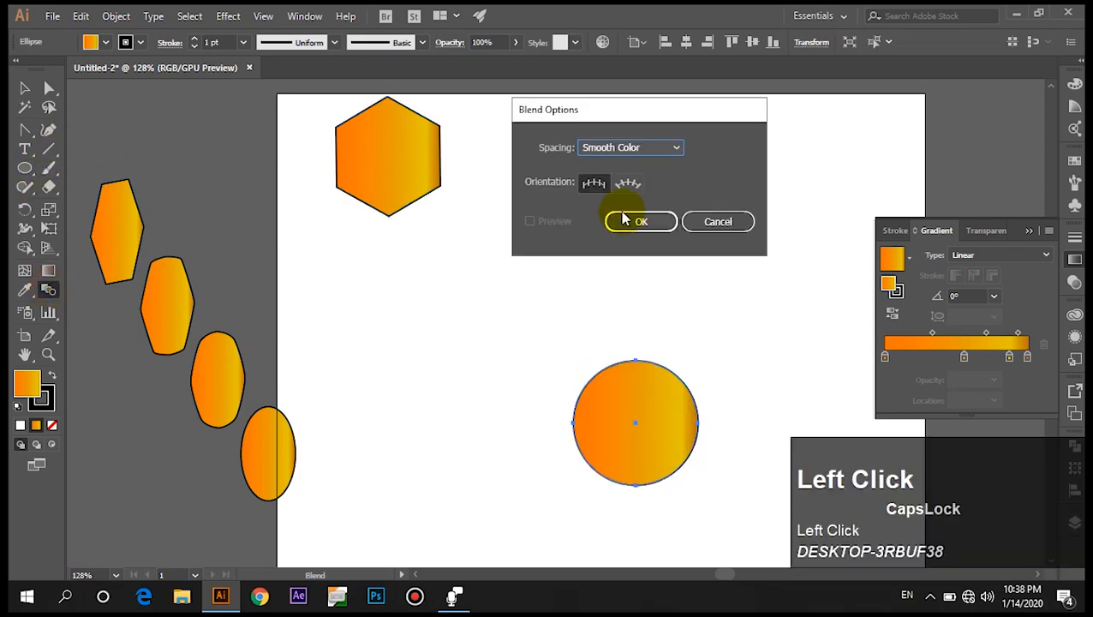
pyautogui.click(622, 152)
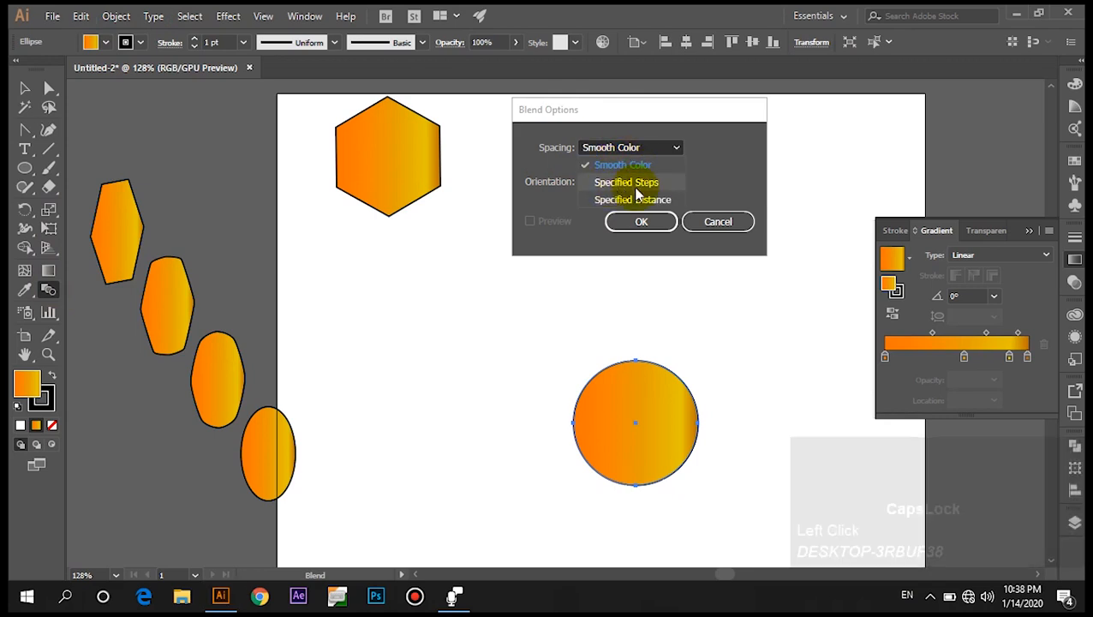
pyautogui.click(636, 185)
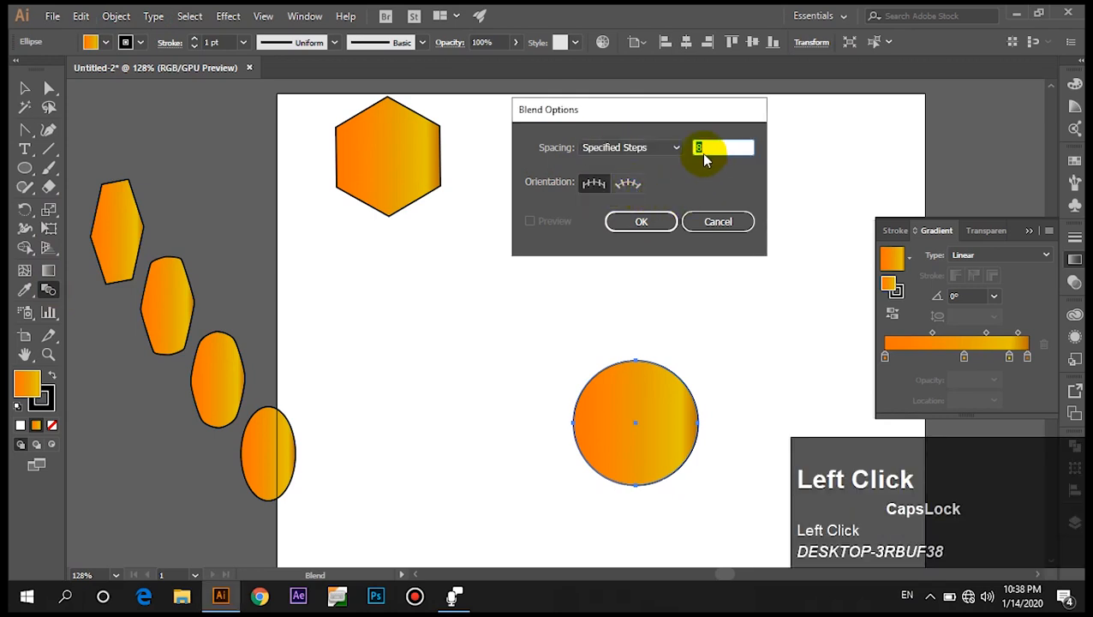
pyautogui.click(711, 148)
pyautogui.doubleClick(706, 148)
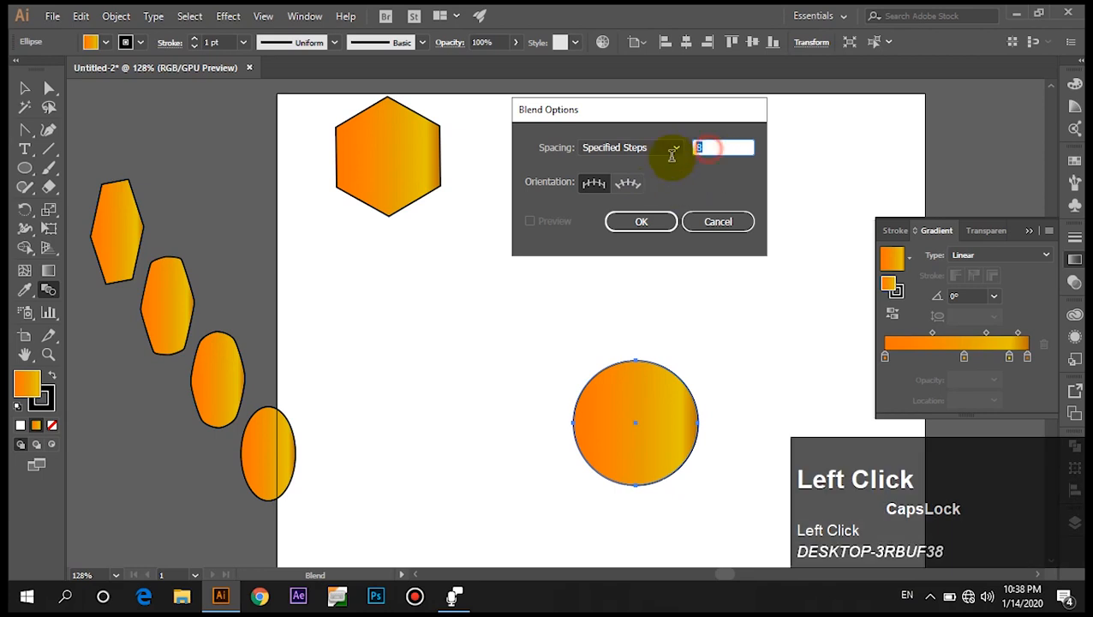
pyautogui.write('3')
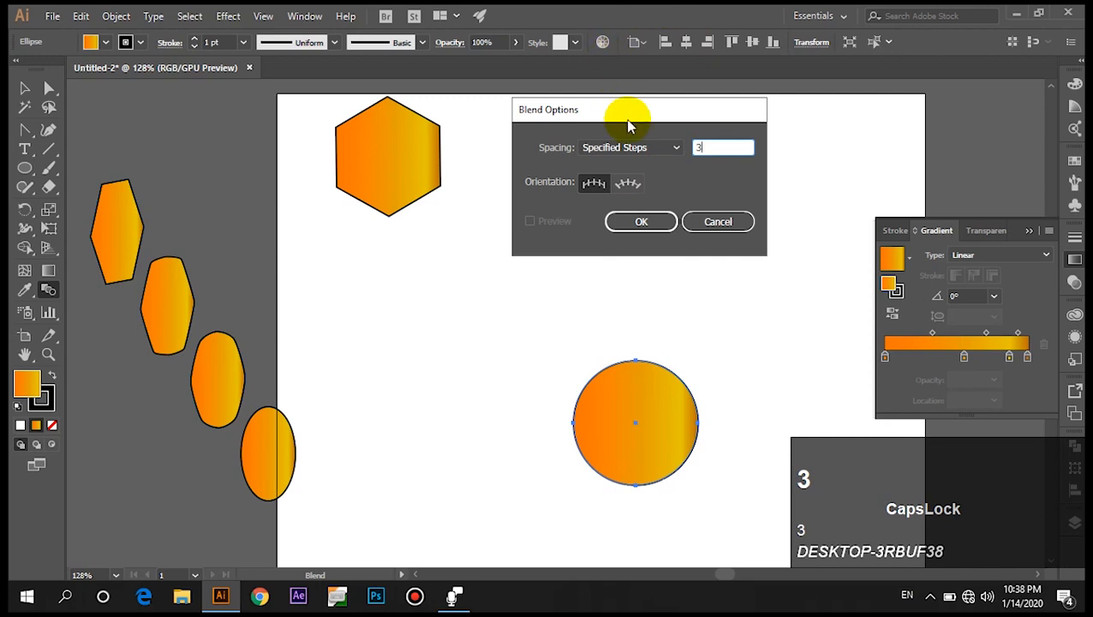
pyautogui.click(642, 227)
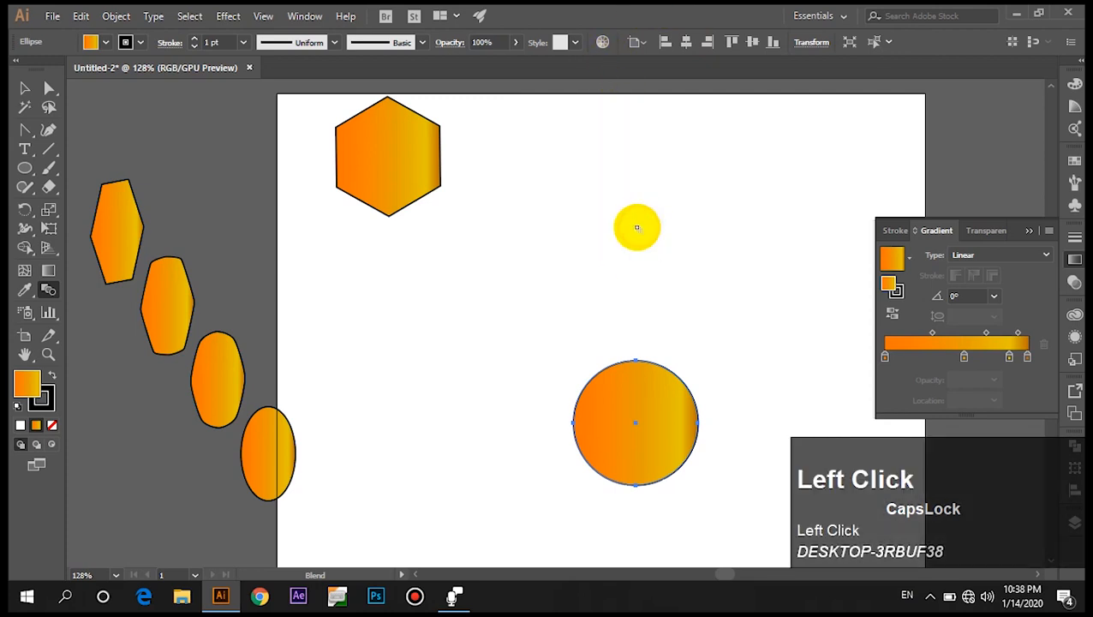
# Blend the new hexagon into the circle, then undo the blend.
pyautogui.click(401, 155)
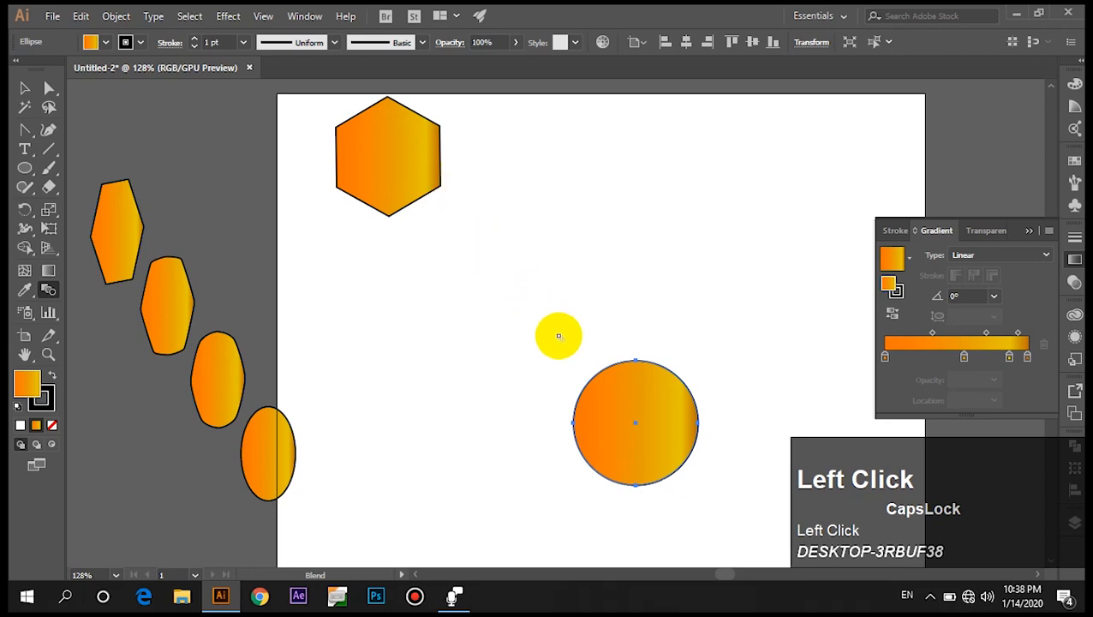
pyautogui.click(623, 411)
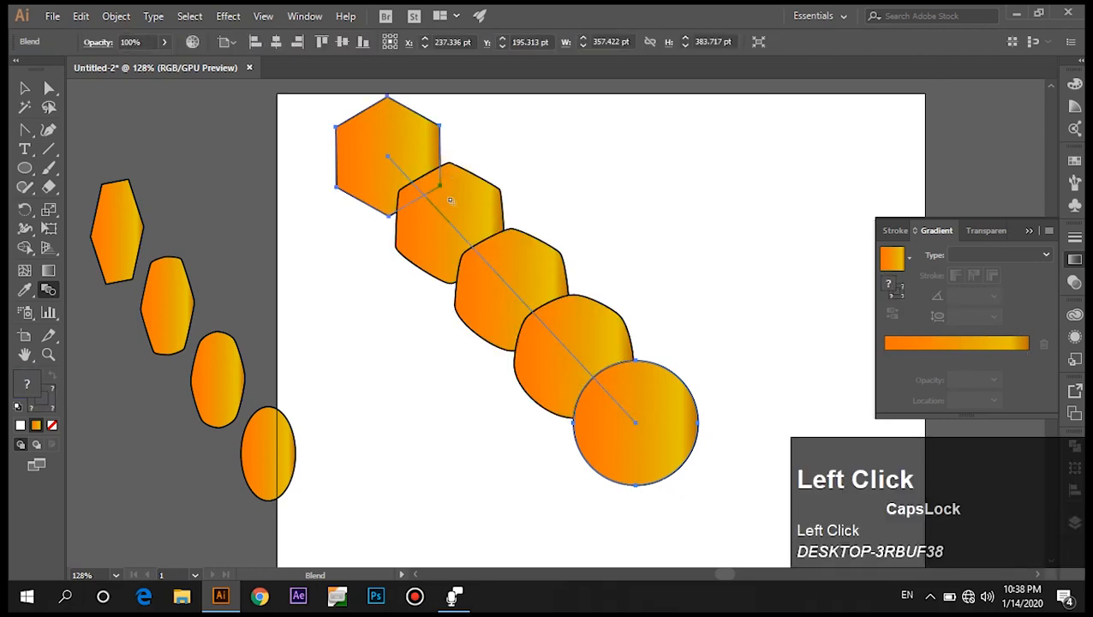
pyautogui.keyDown('ctrl'); pyautogui.click(549, 388); pyautogui.keyUp('ctrl')
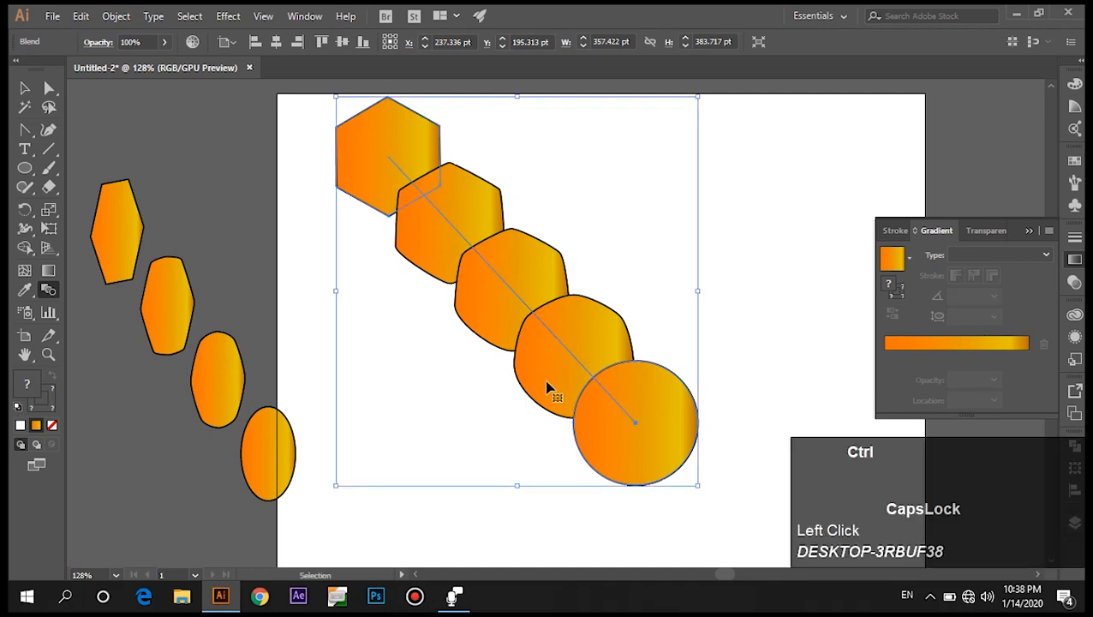
pyautogui.hotkey('ctrl', 'z')
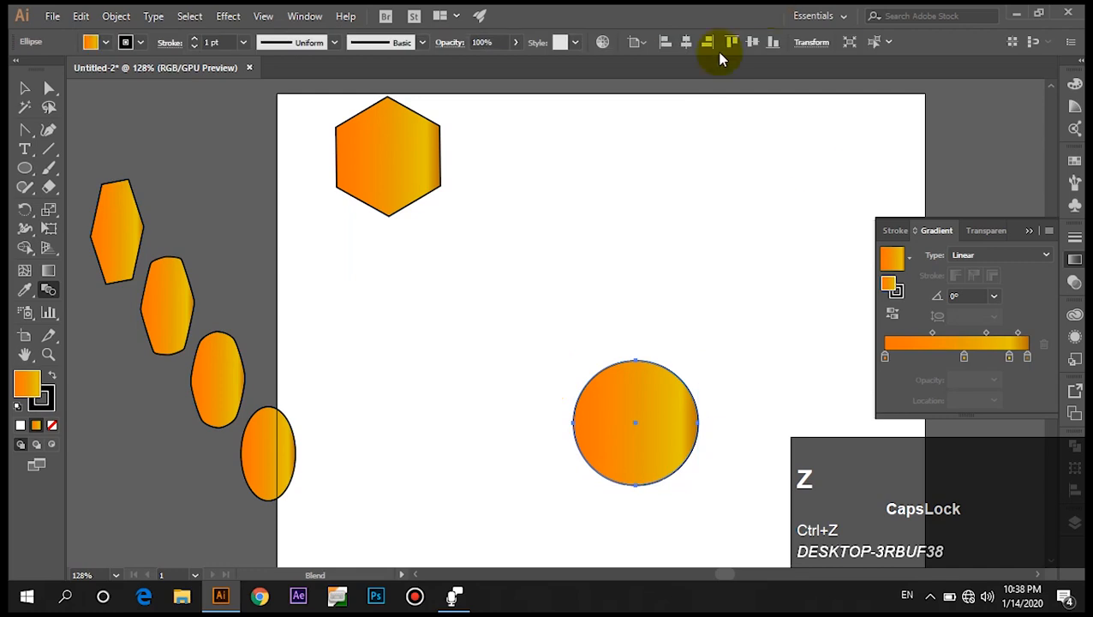
# Change the blend's specified steps to 30 in Blend Options.
pyautogui.click(52, 289)
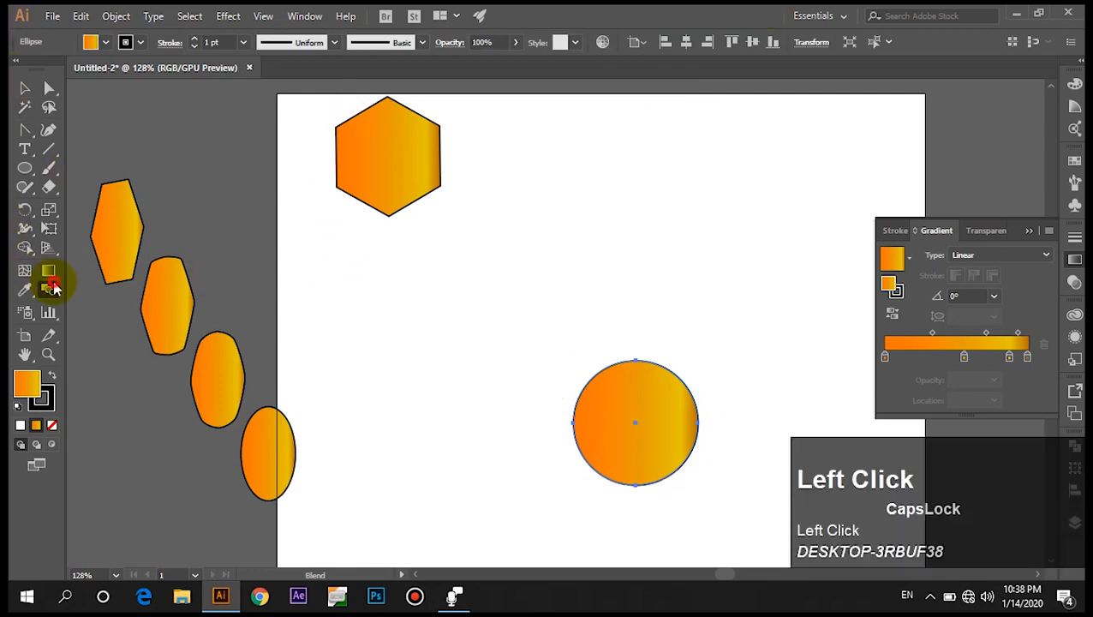
pyautogui.doubleClick(52, 289)
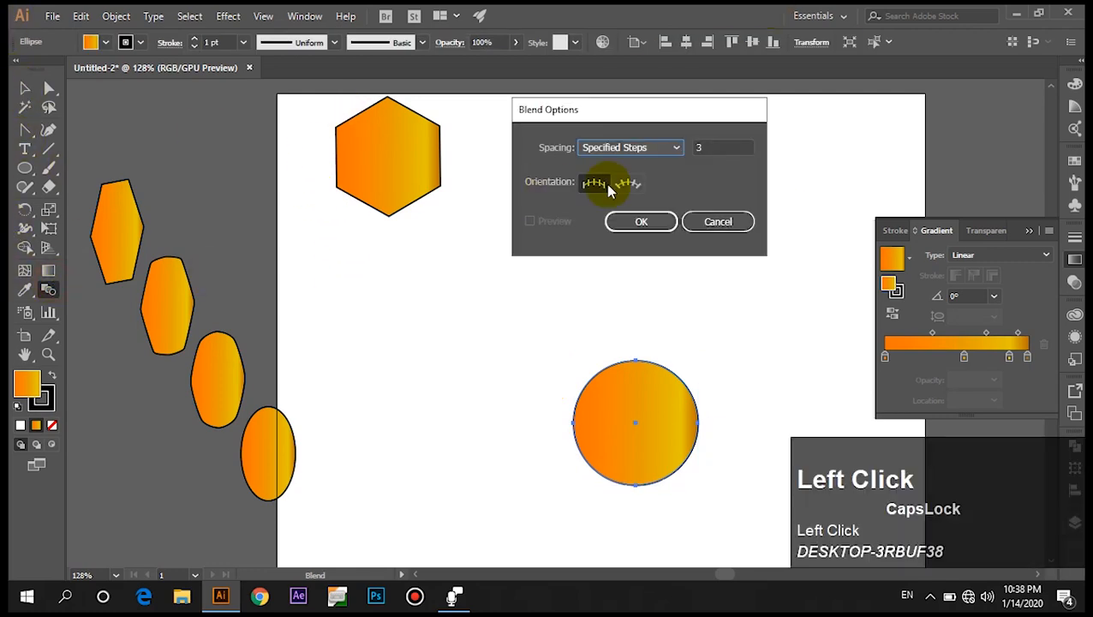
pyautogui.click(735, 144)
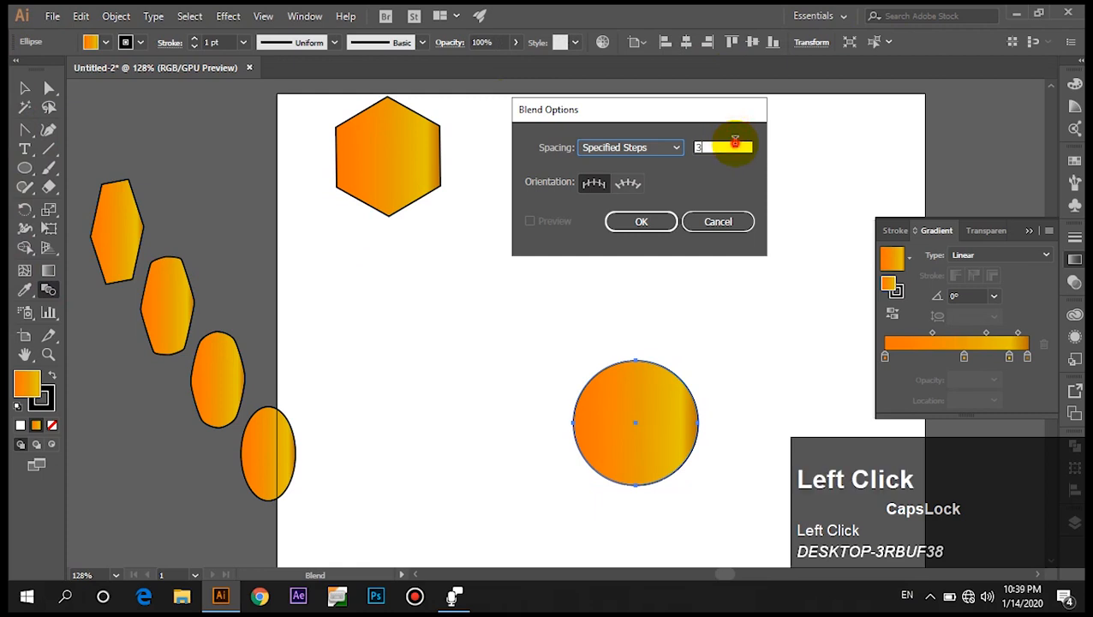
pyautogui.write('0')
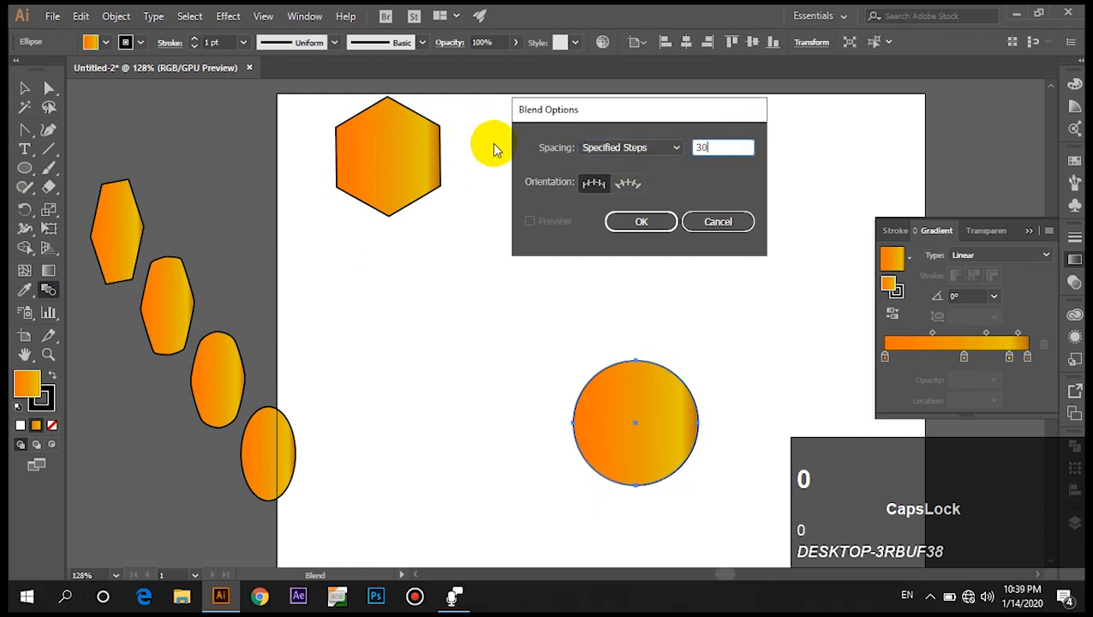
pyautogui.click(624, 221)
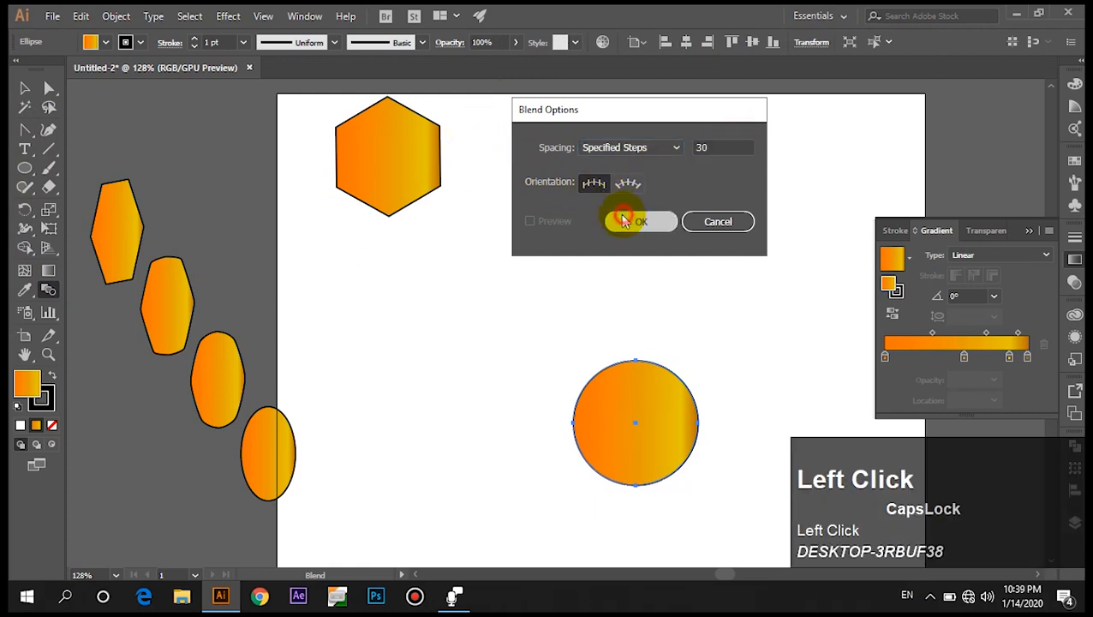
# Blend the new hexagon into the circle with the Blend tool and switch to Direct Selection.
pyautogui.click(418, 197)
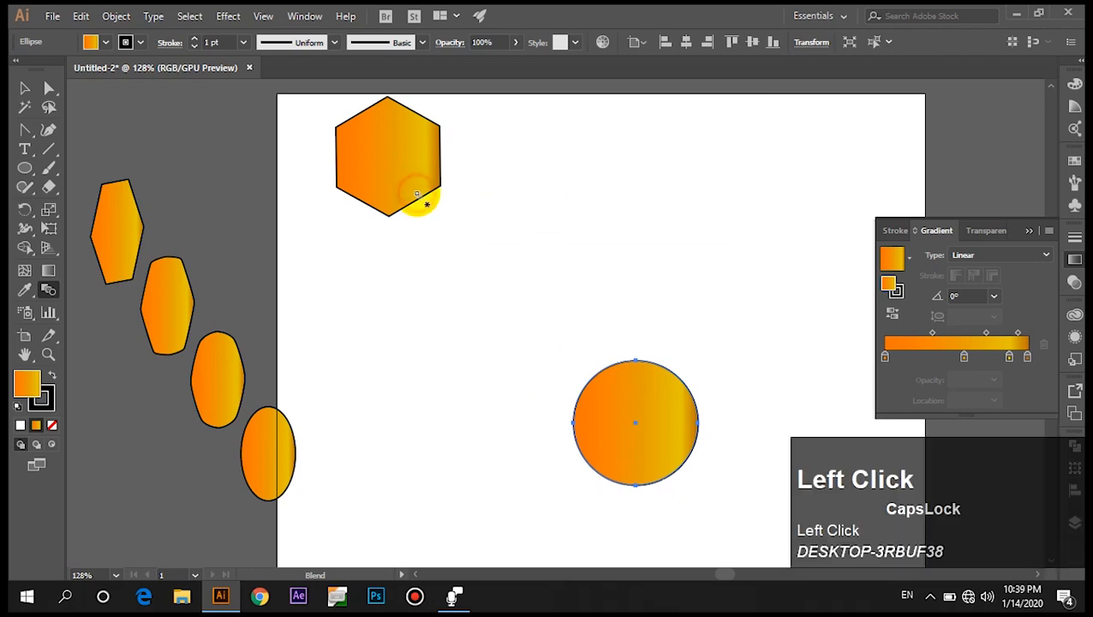
pyautogui.click(612, 400)
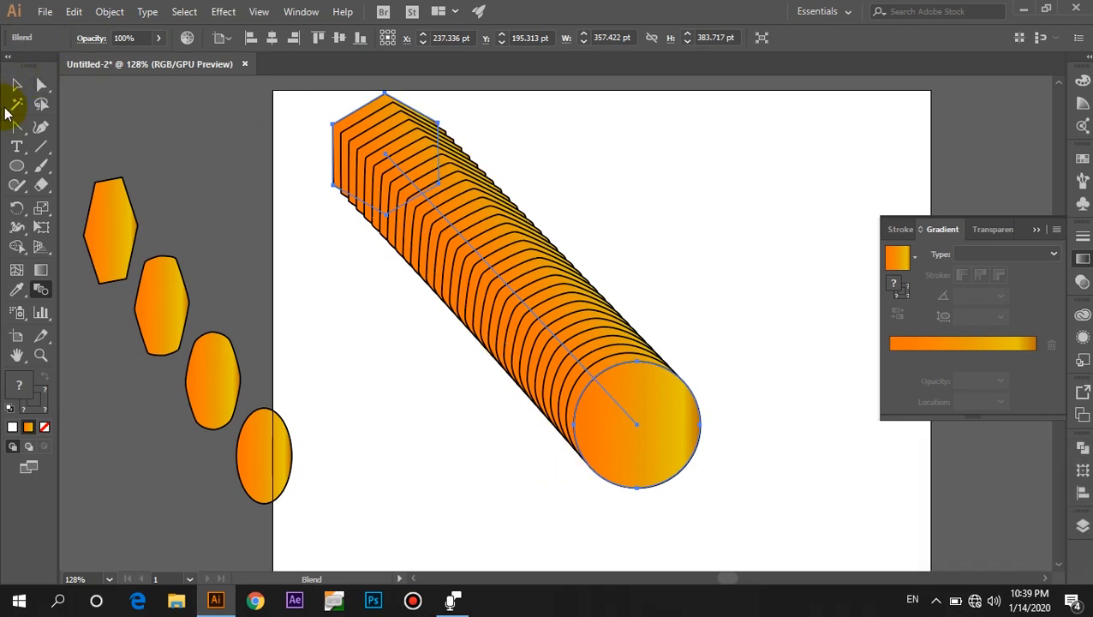
pyautogui.click(41, 89)
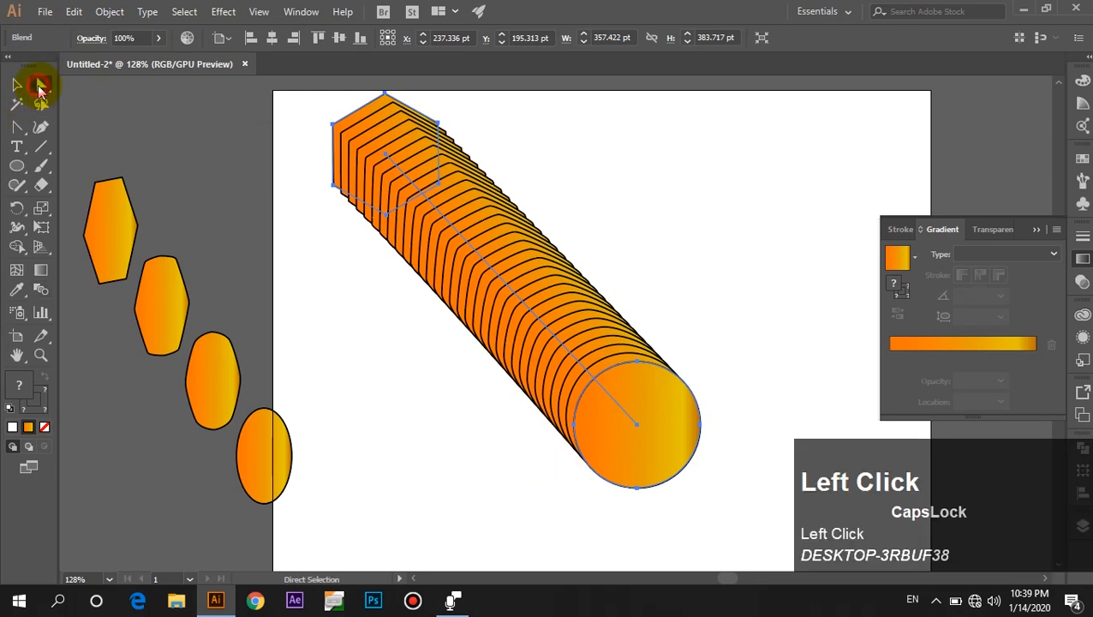
# Select the hexagon end of the blend and change its fill to yellow-green C9FF03.
pyautogui.click(708, 358)
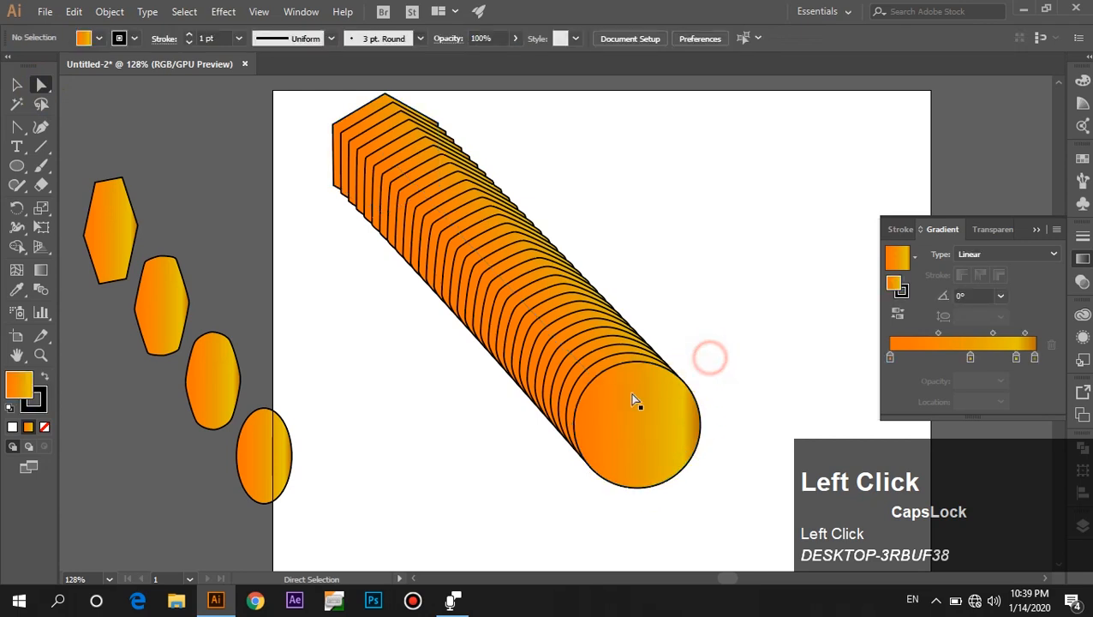
pyautogui.click(426, 167)
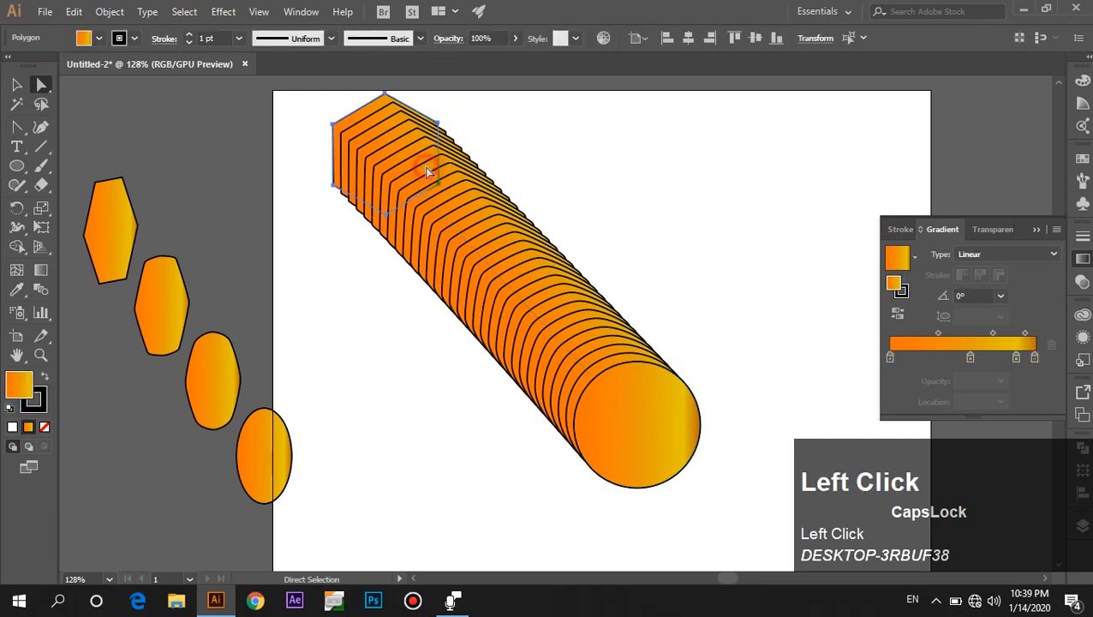
pyautogui.click(606, 413)
pyautogui.click(691, 275)
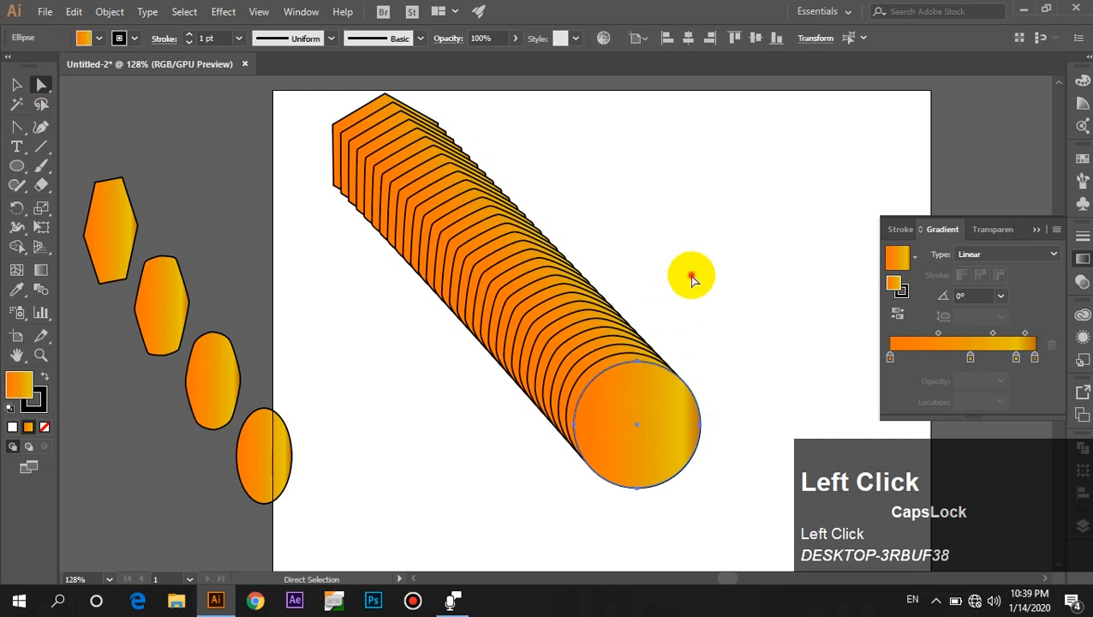
pyautogui.click(388, 136)
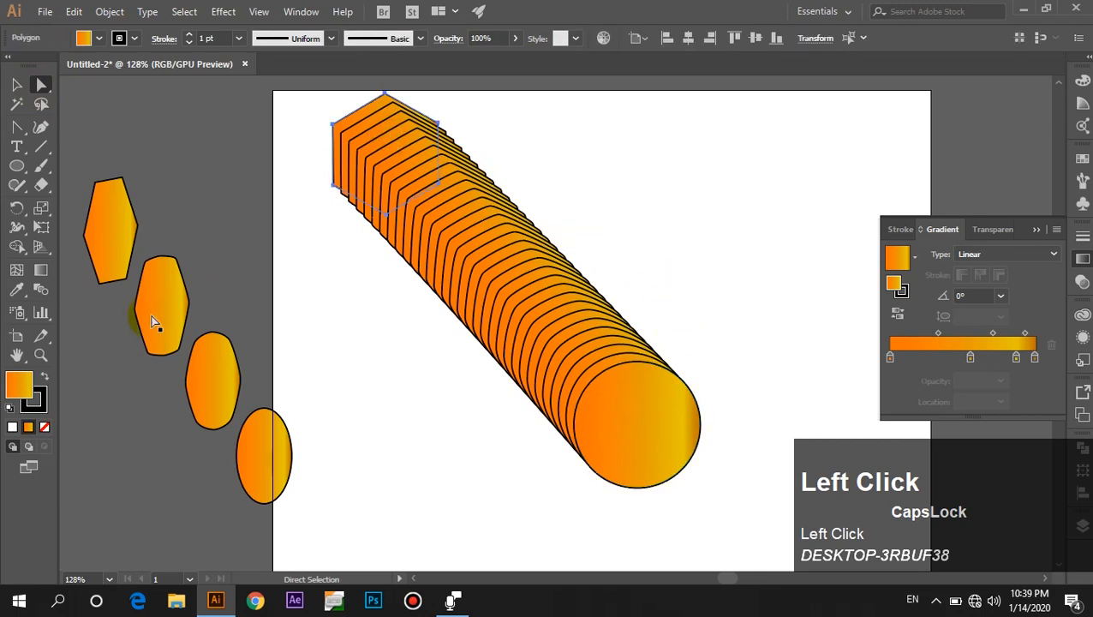
pyautogui.doubleClick(19, 385)
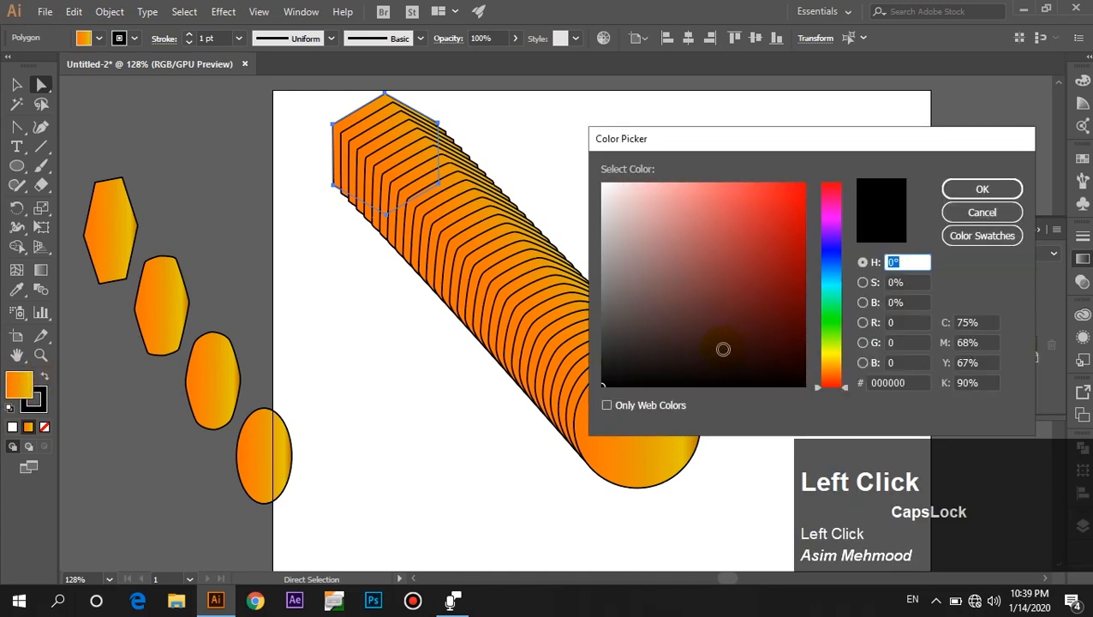
pyautogui.click(825, 345)
pyautogui.moveTo(793, 310)
pyautogui.mouseDown()
pyautogui.moveTo(788, 178)
pyautogui.moveTo(804, 165)
pyautogui.mouseUp()
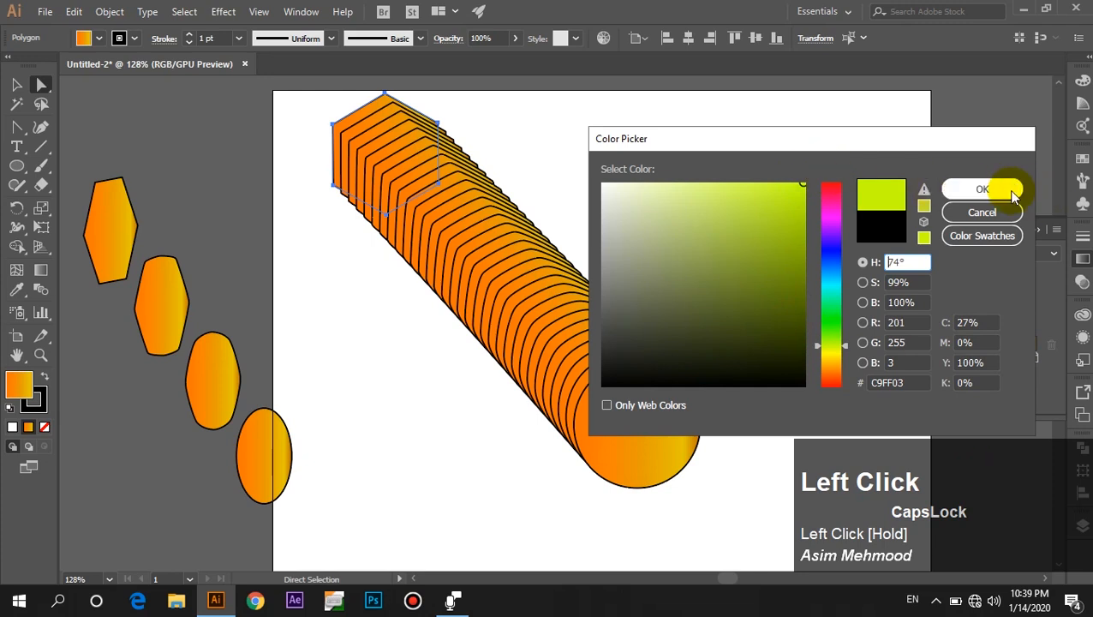
pyautogui.click(982, 190)
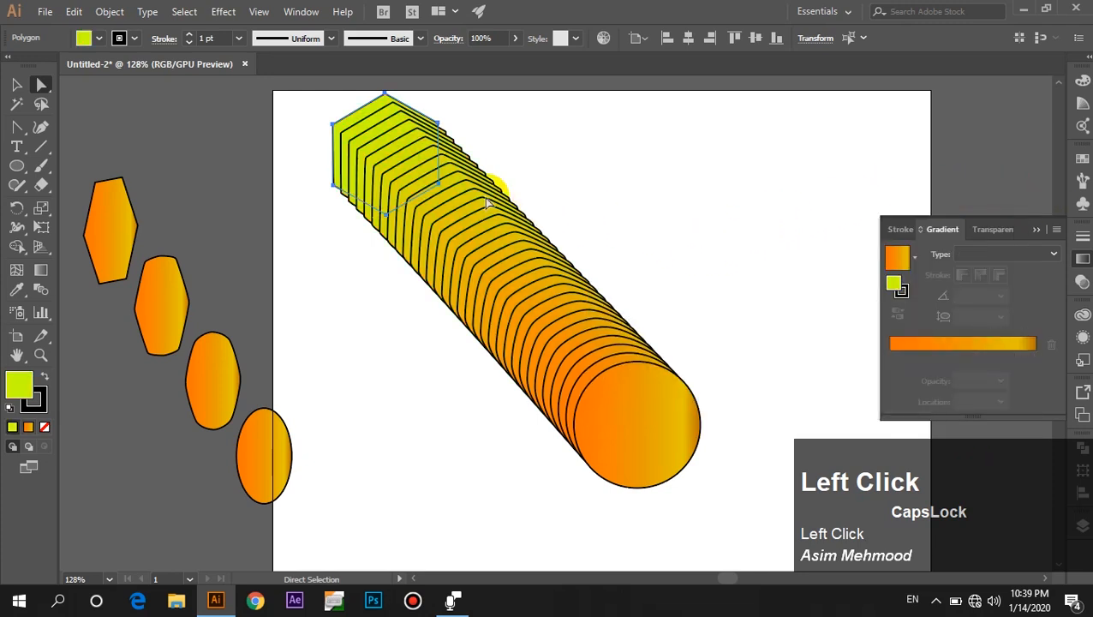
# Select the circle end of the blend and change its fill to red FC0C06.
pyautogui.click(636, 464)
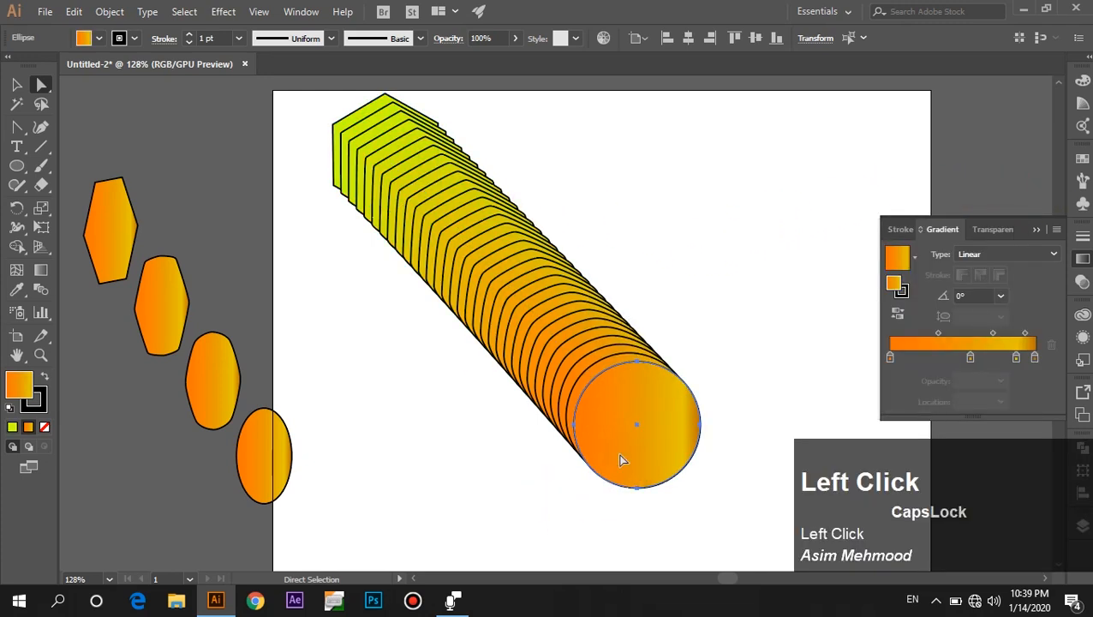
pyautogui.doubleClick(19, 393)
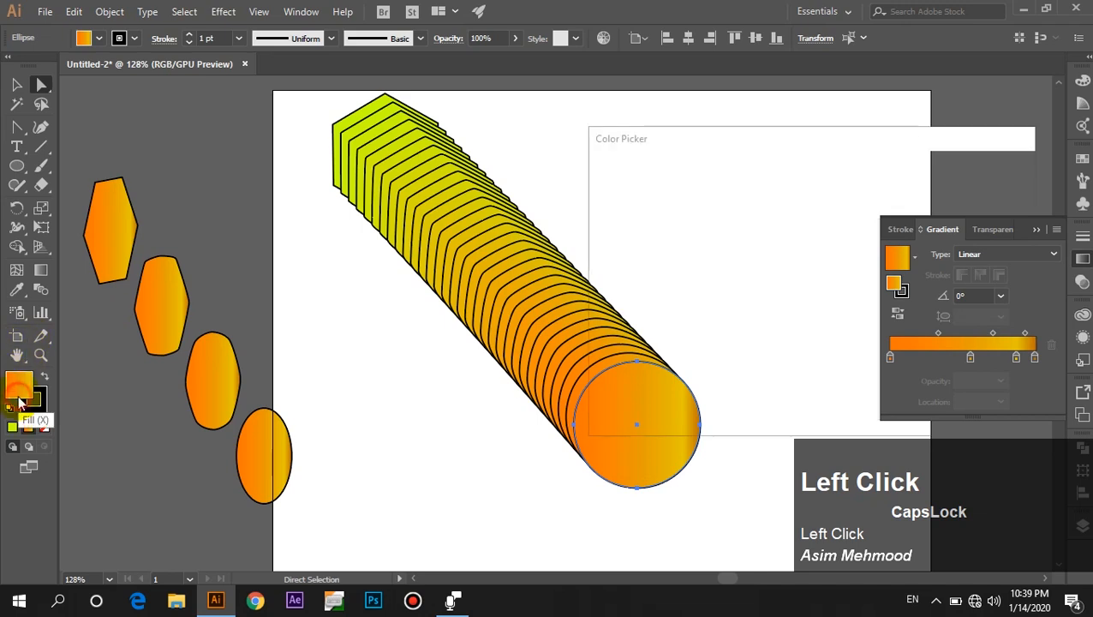
pyautogui.moveTo(825, 386); pyautogui.dragTo(829, 393)
pyautogui.moveTo(784, 322)
pyautogui.mouseDown()
pyautogui.moveTo(797, 178)
pyautogui.moveTo(857, 203)
pyautogui.mouseUp()
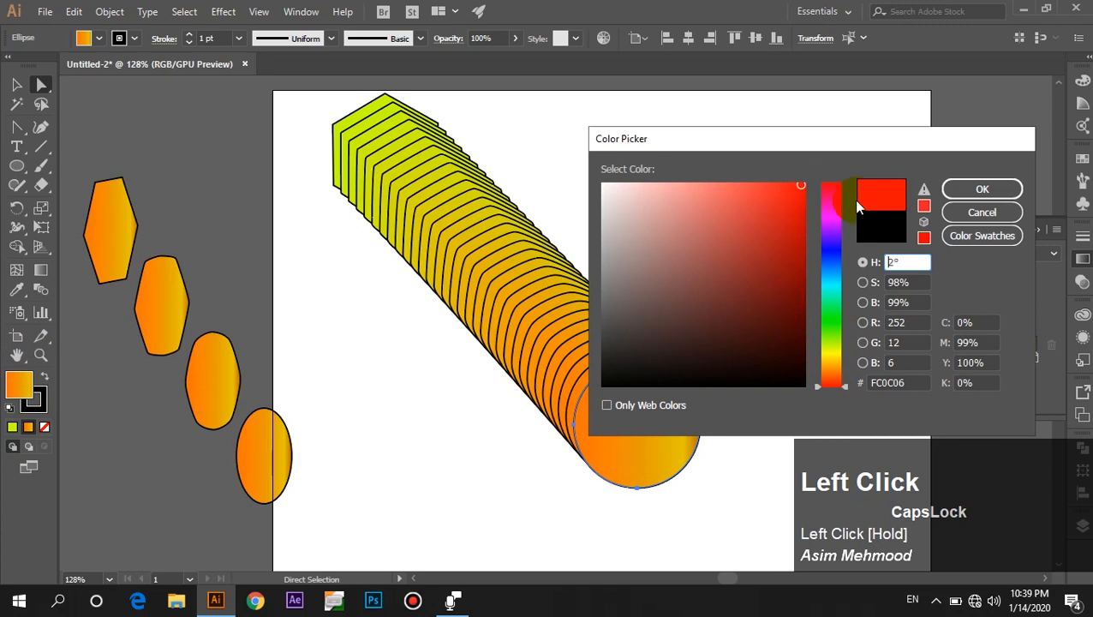
pyautogui.click(982, 187)
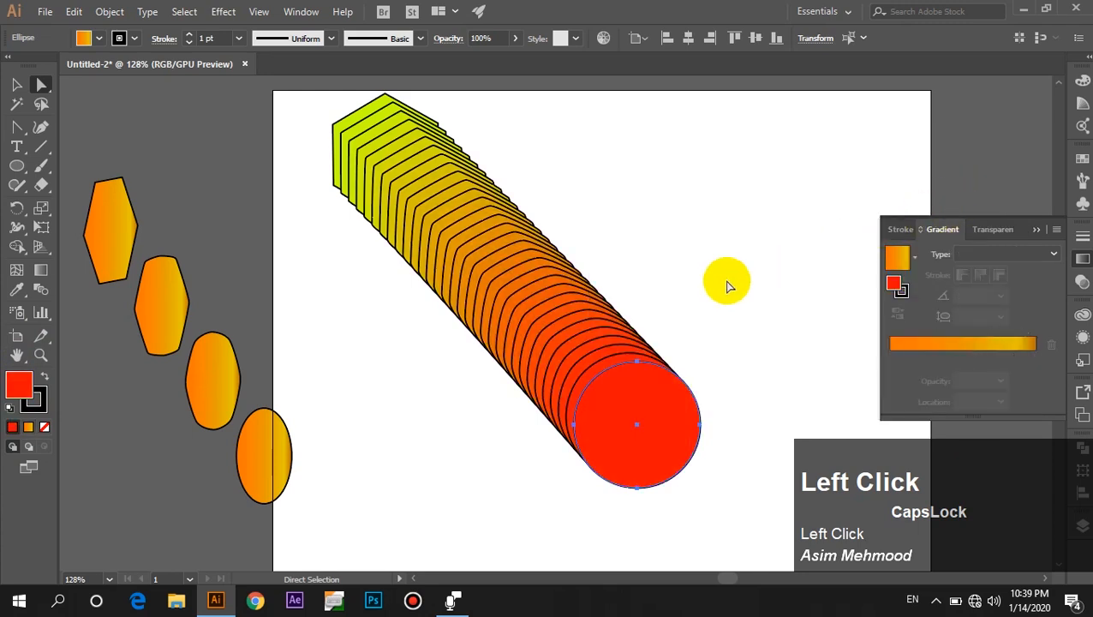
pyautogui.click(717, 288)
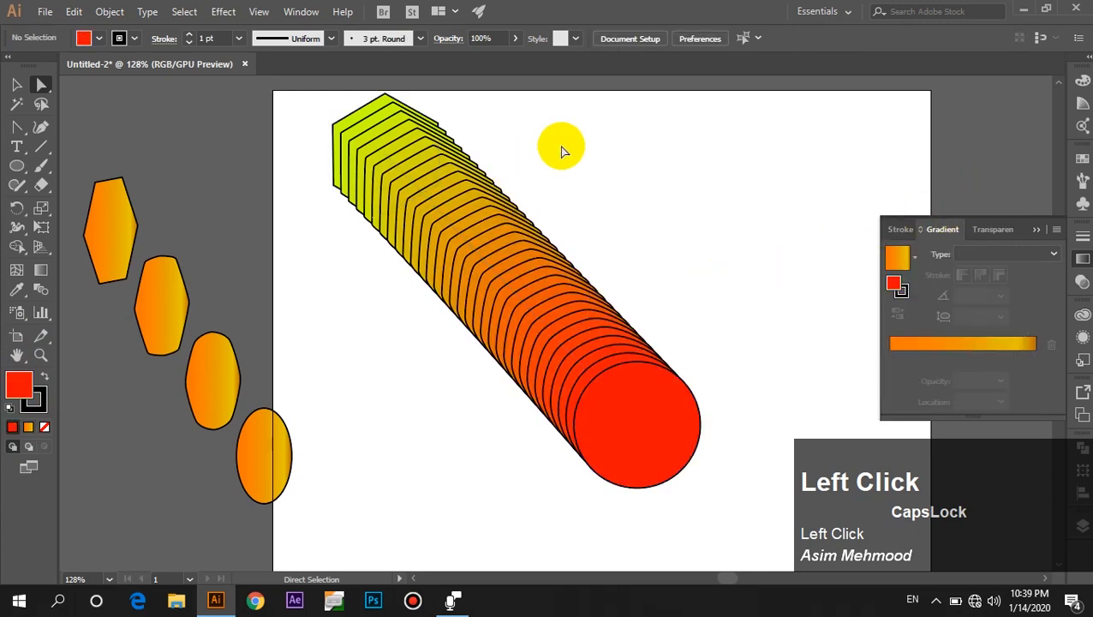
# Scale the blend horizontally narrower to about 276 pt wide.
pyautogui.moveTo(523, 74); pyautogui.dragTo(485, 68)
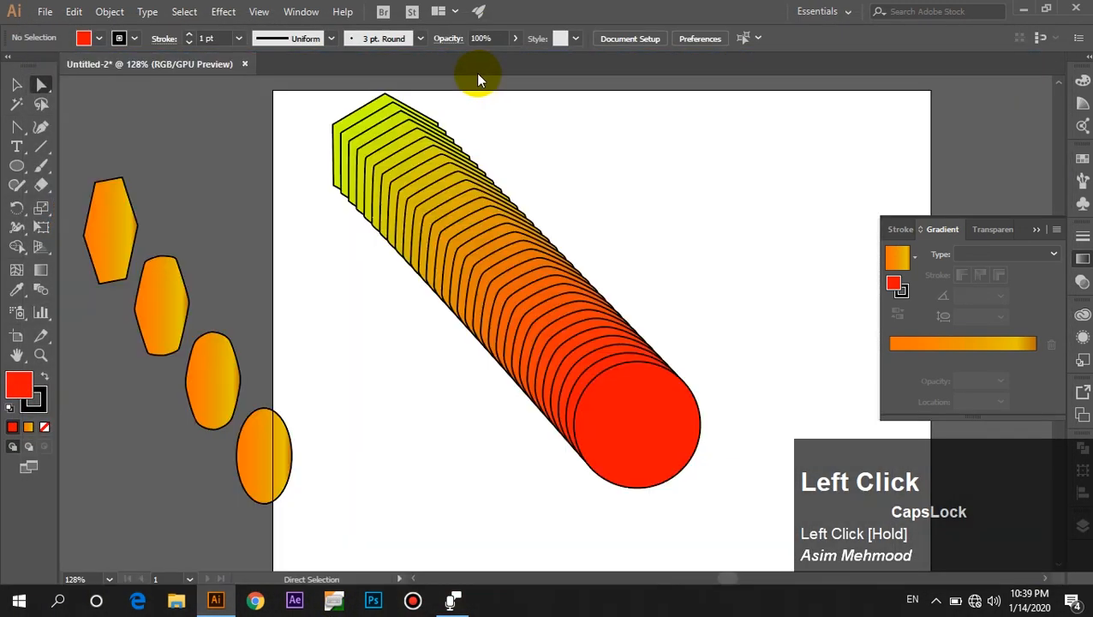
pyautogui.click(688, 285)
pyautogui.moveTo(700, 290); pyautogui.dragTo(618, 293)
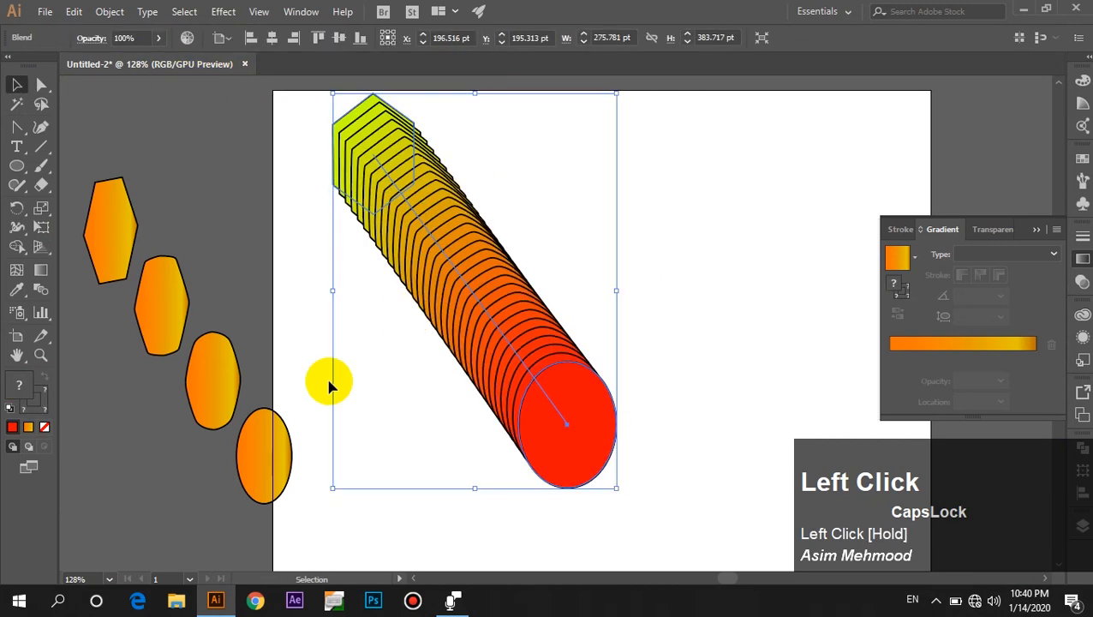
# Draw a new red hexagon and a red ellipse below it in an empty area of the artboard.
pyautogui.scroll(-3, 197, 373)
pyautogui.moveTo(366, 342); pyautogui.dragTo(592, 329)
pyautogui.scroll(4, 371, 317)
pyautogui.moveTo(16, 166); pyautogui.dragTo(62, 225)
pyautogui.moveTo(317, 150)
pyautogui.mouseDown()
pyautogui.moveTo(371, 205)
pyautogui.moveTo(362, 181)
pyautogui.mouseUp()
pyautogui.moveTo(31, 174); pyautogui.dragTo(98, 209)
pyautogui.moveTo(516, 404); pyautogui.dragTo(671, 510)
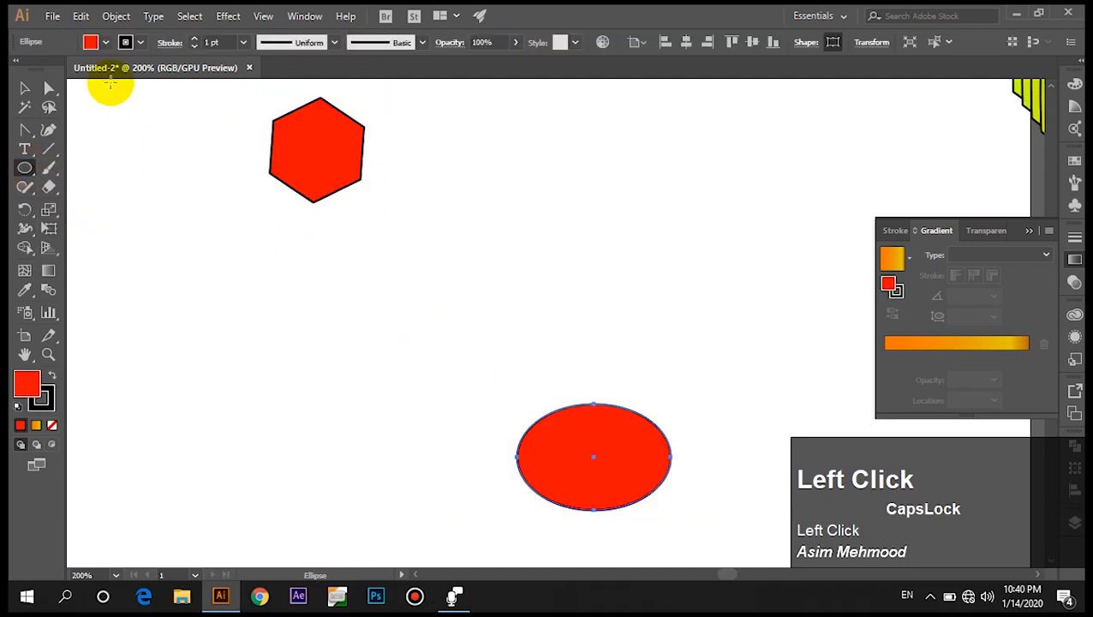
# Select the new hexagon and set the Blend Options spacing to Specified Distance of 8 pt.
pyautogui.click(28, 90)
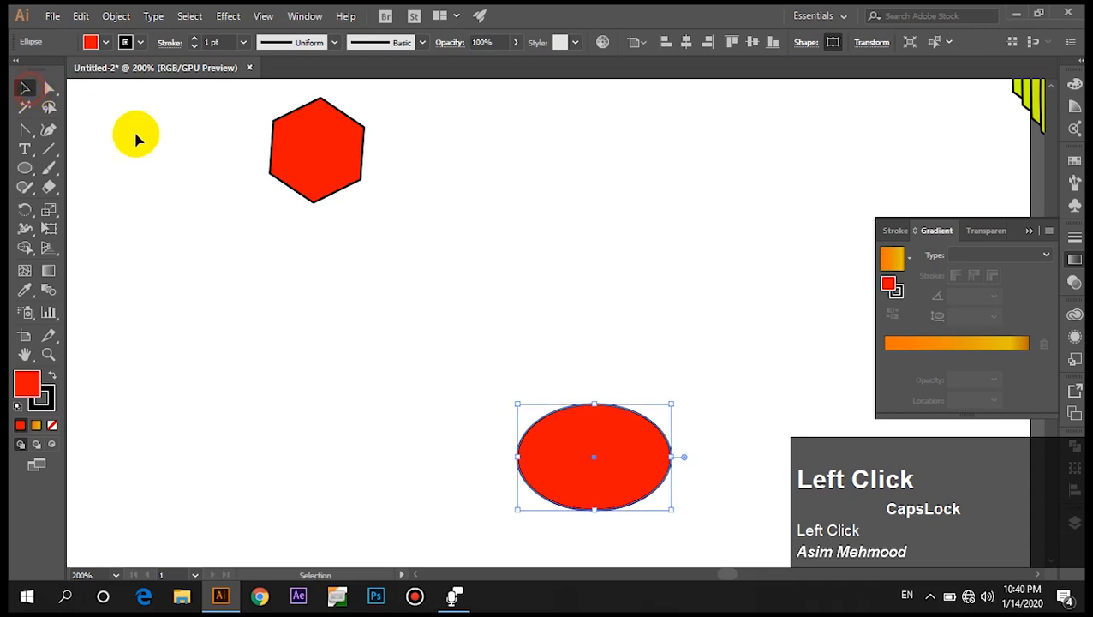
pyautogui.click(302, 157)
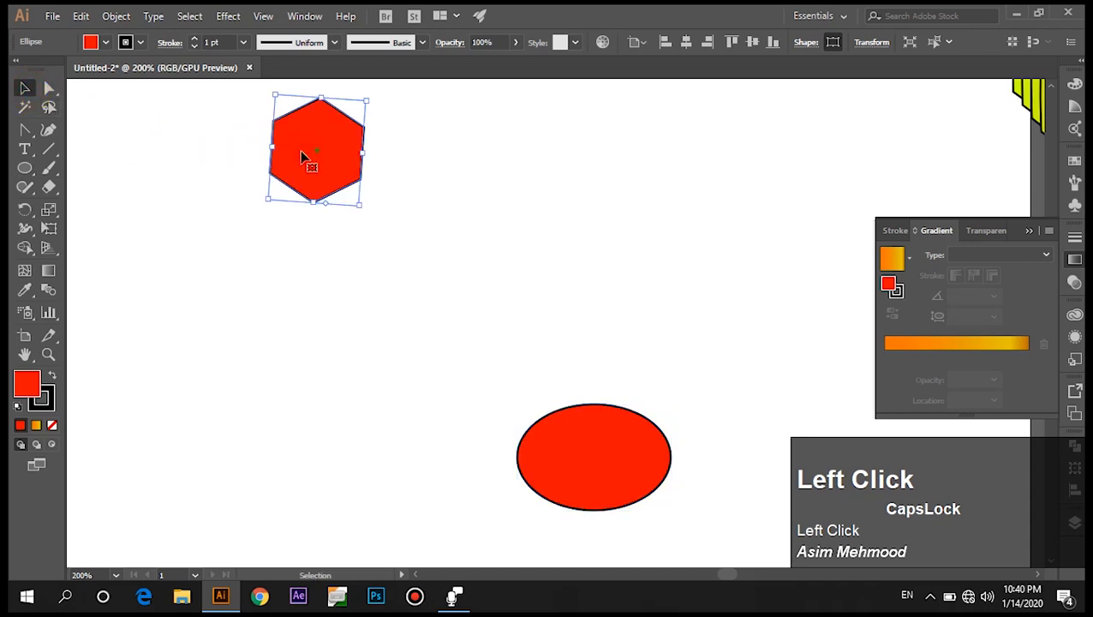
pyautogui.doubleClick(49, 288)
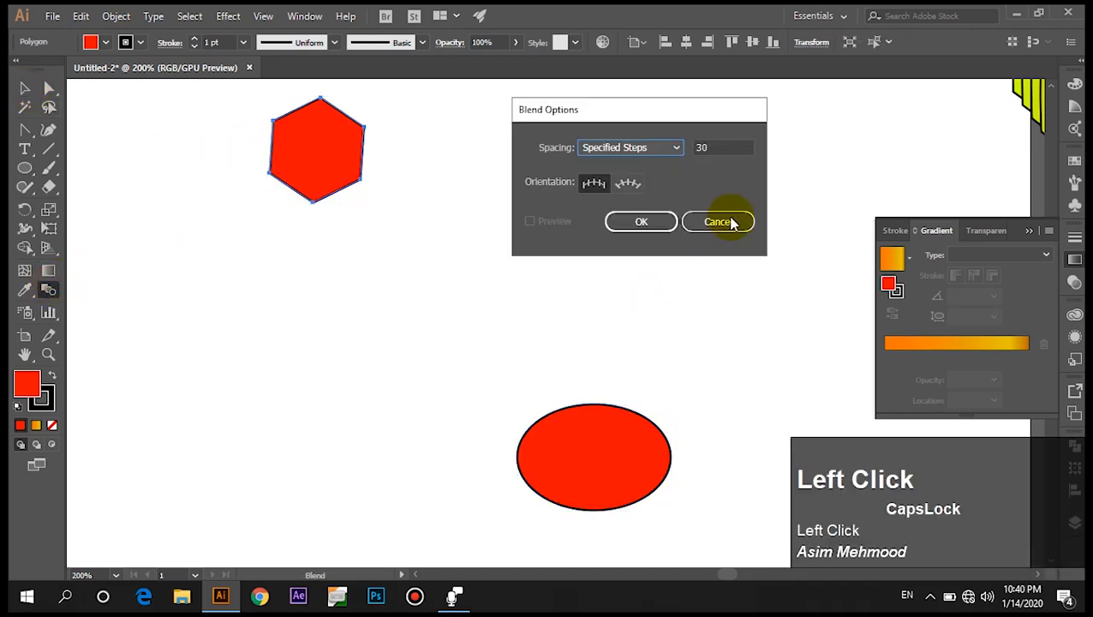
pyautogui.click(680, 151)
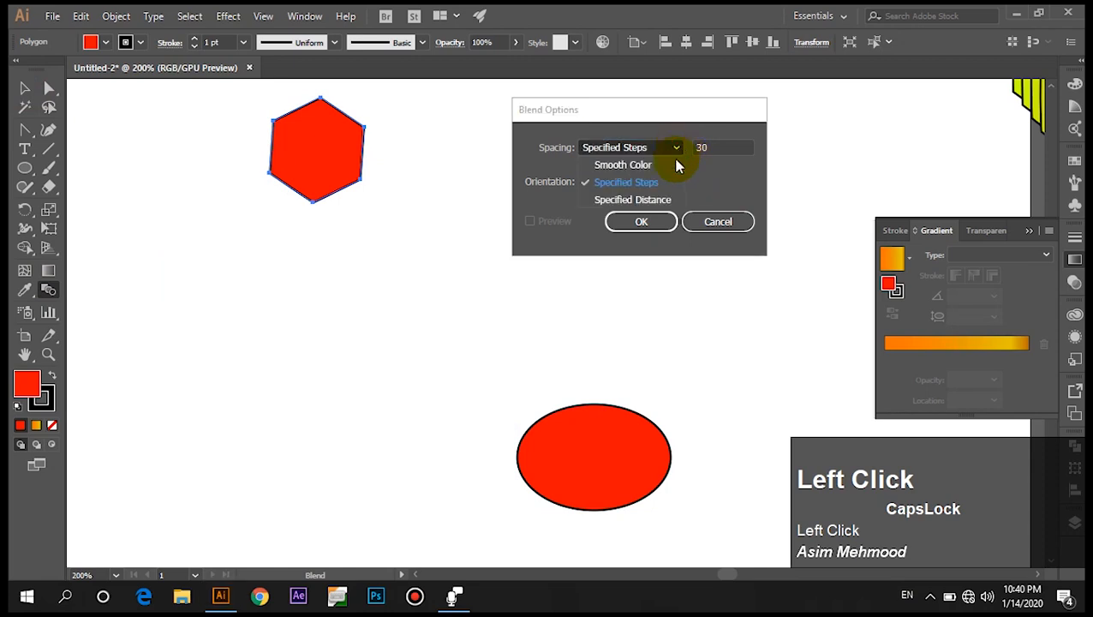
pyautogui.click(651, 200)
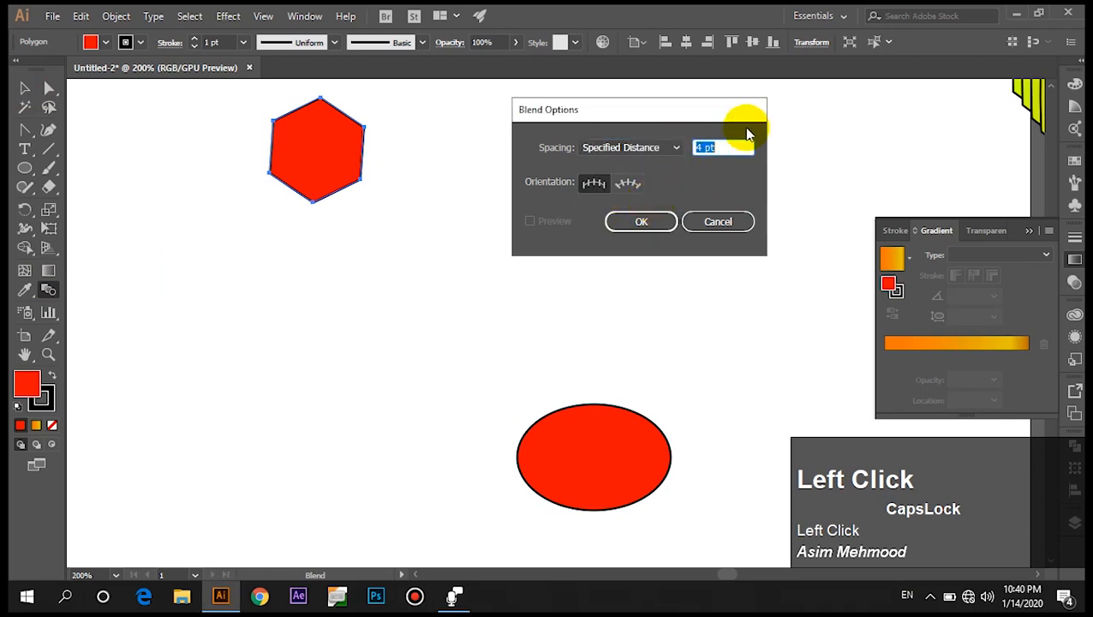
pyautogui.click(703, 148)
pyautogui.press('BackSpace')
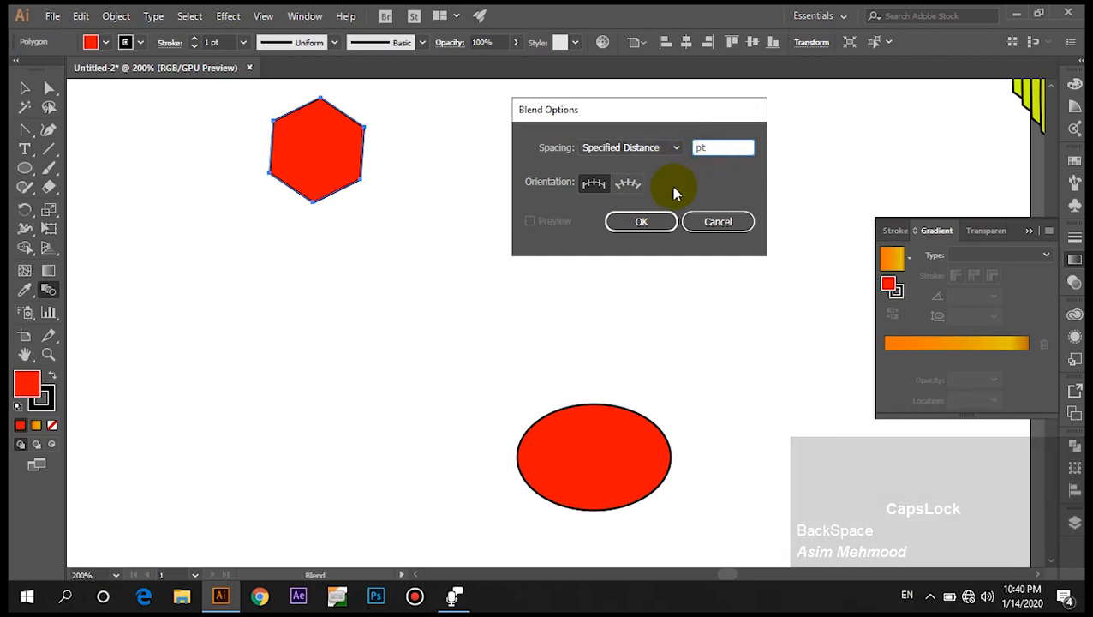
pyautogui.write('8')
pyautogui.click(637, 220)
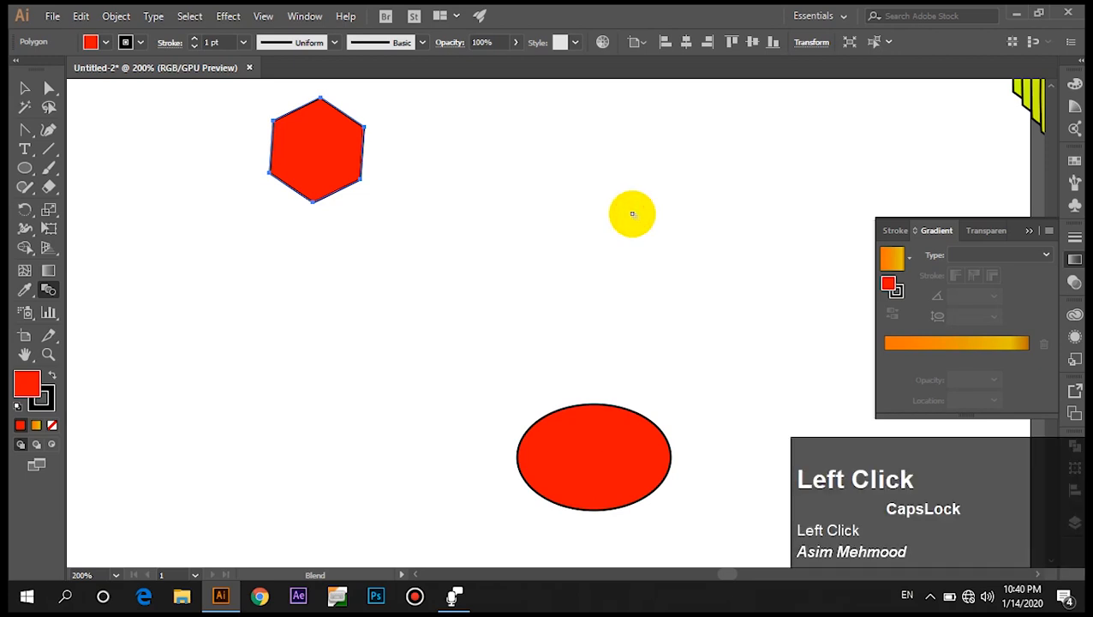
# Blend the red hexagon into the red ellipse with the Blend tool.
pyautogui.click(325, 167)
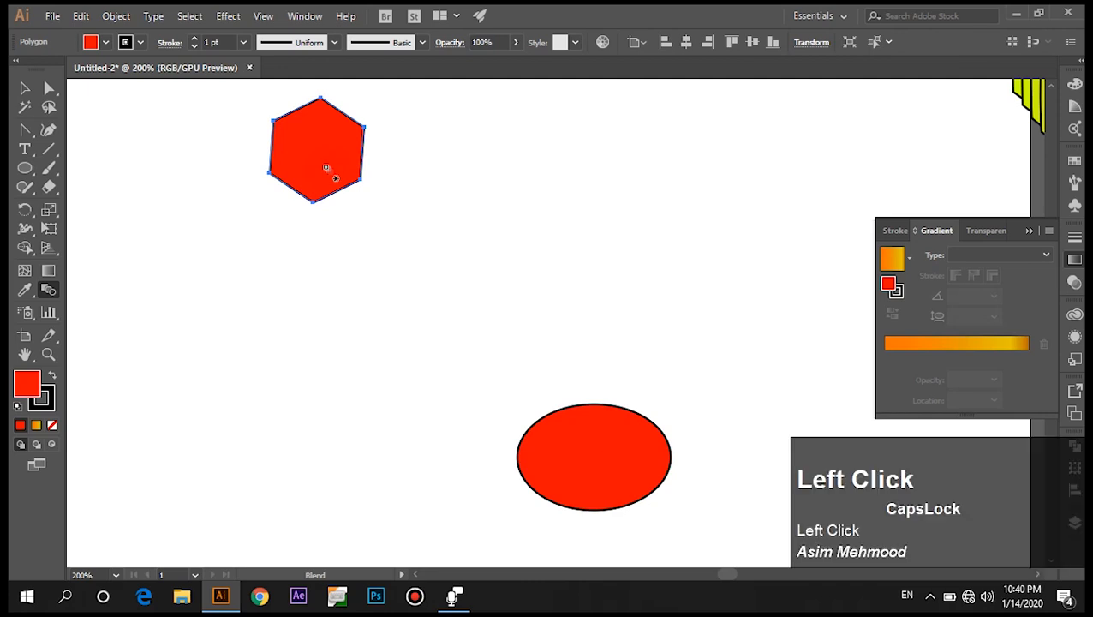
pyautogui.click(575, 446)
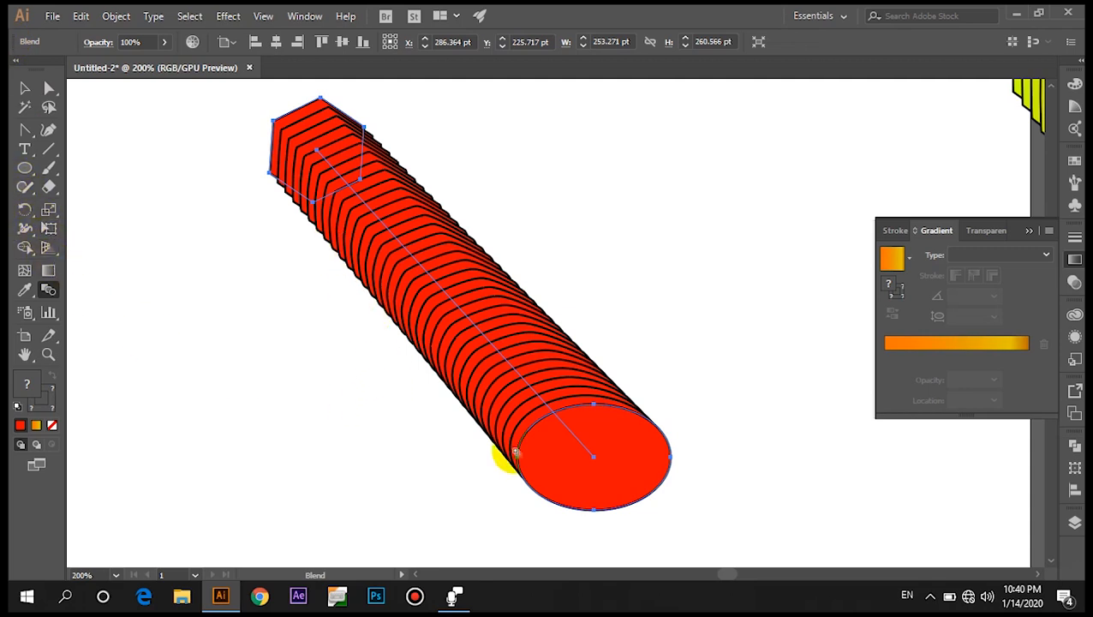
# Draw another red hexagon and a red circle to the right of the blend.
pyautogui.moveTo(25, 168); pyautogui.dragTo(107, 227)
pyautogui.moveTo(651, 116); pyautogui.dragTo(696, 153)
pyautogui.moveTo(20, 180)
pyautogui.mouseDown()
pyautogui.moveTo(109, 224)
pyautogui.moveTo(107, 207)
pyautogui.mouseUp()
pyautogui.moveTo(740, 304); pyautogui.dragTo(836, 378)
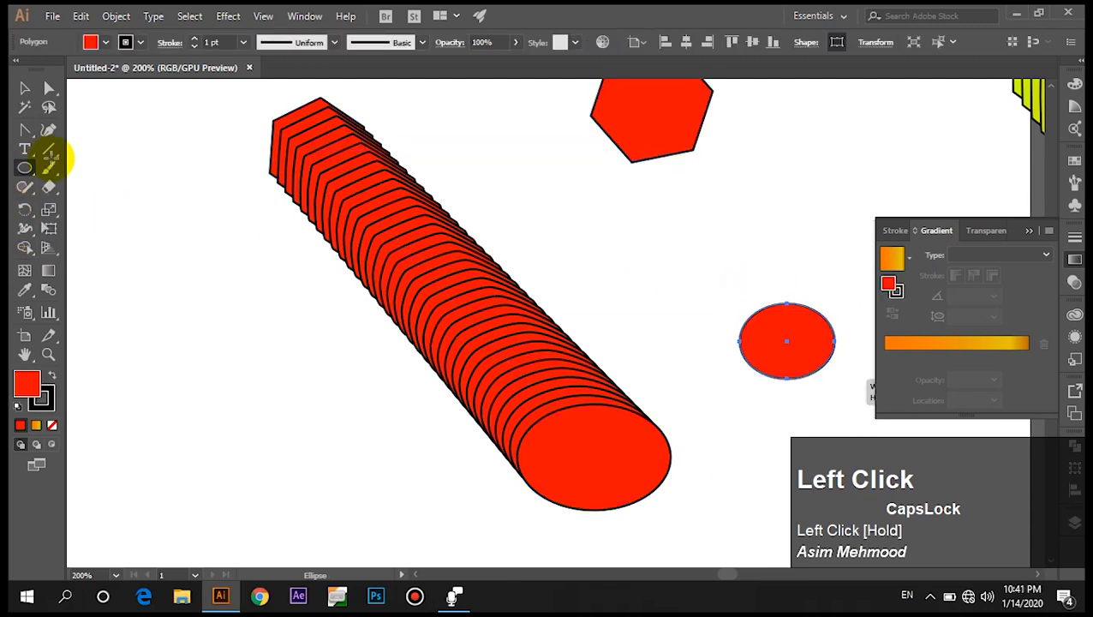
# Select the newest hexagon and change the blend's Specified Distance to 2 pt.
pyautogui.click(24, 89)
pyautogui.click(638, 156)
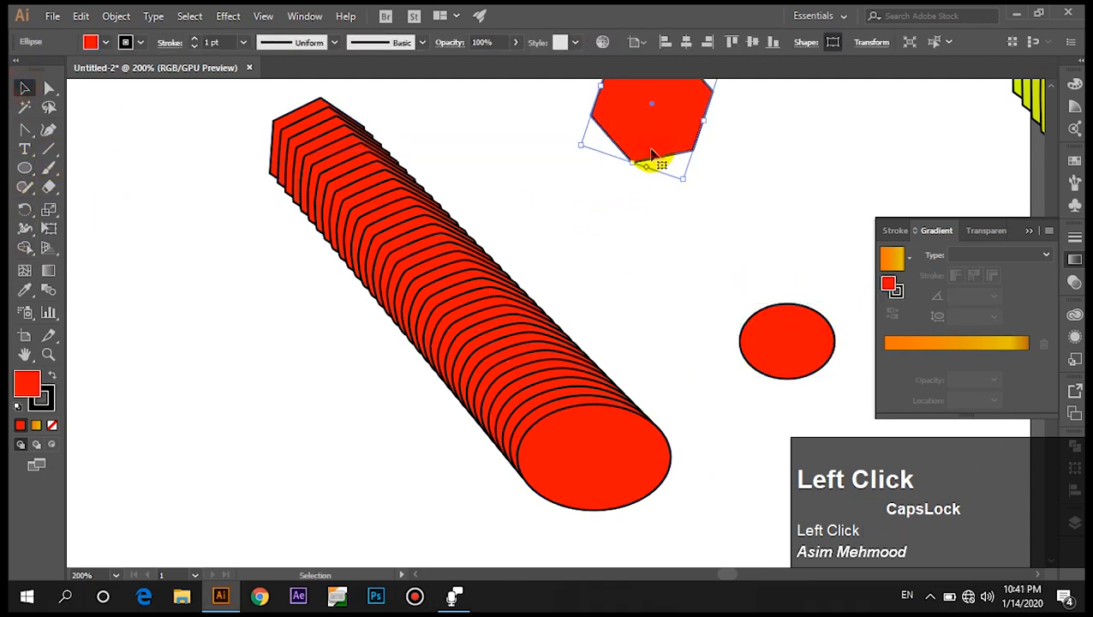
pyautogui.doubleClick(53, 290)
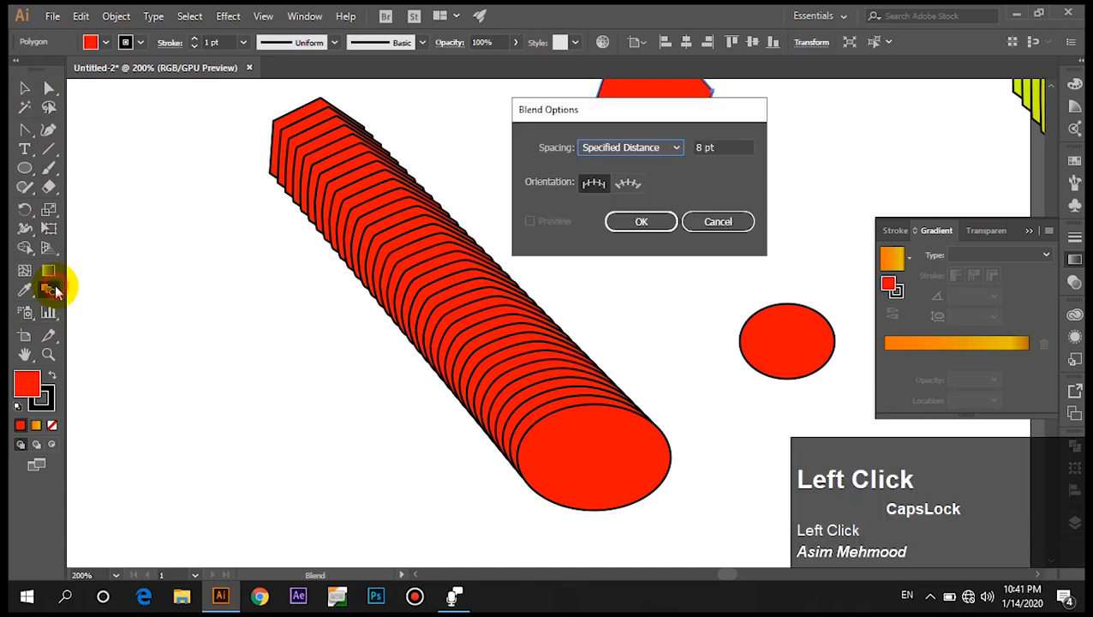
pyautogui.doubleClick(702, 146)
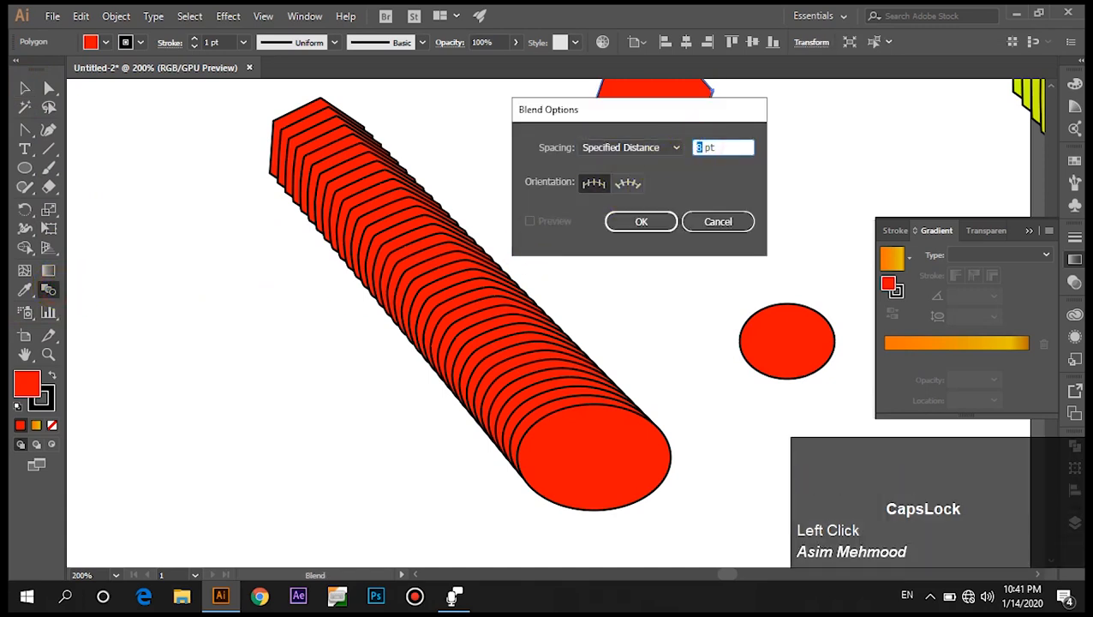
pyautogui.write('2')
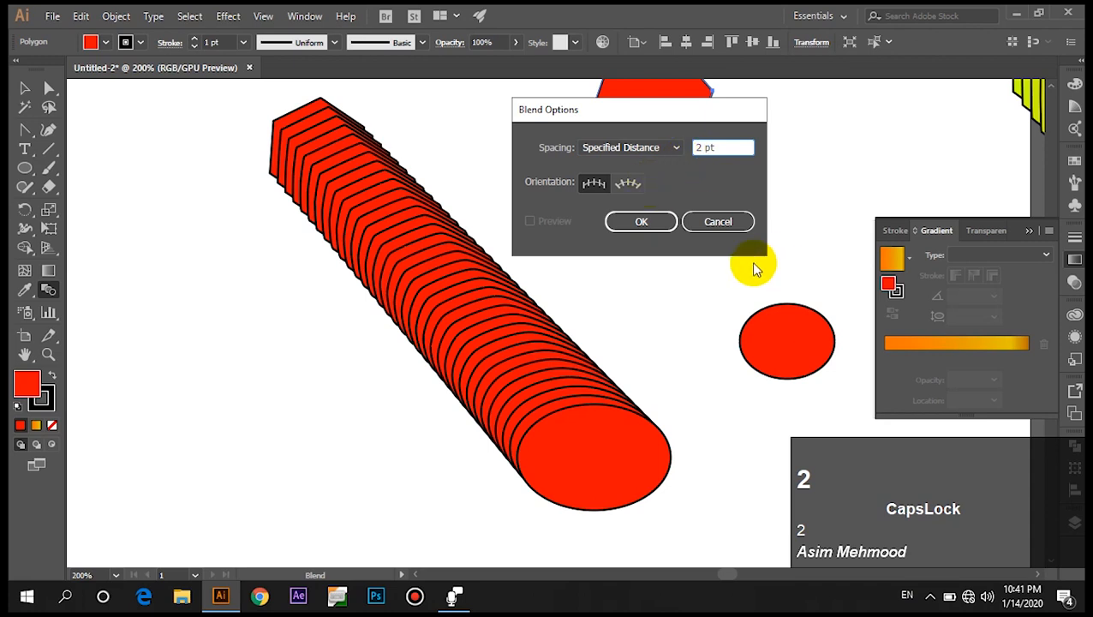
pyautogui.click(647, 221)
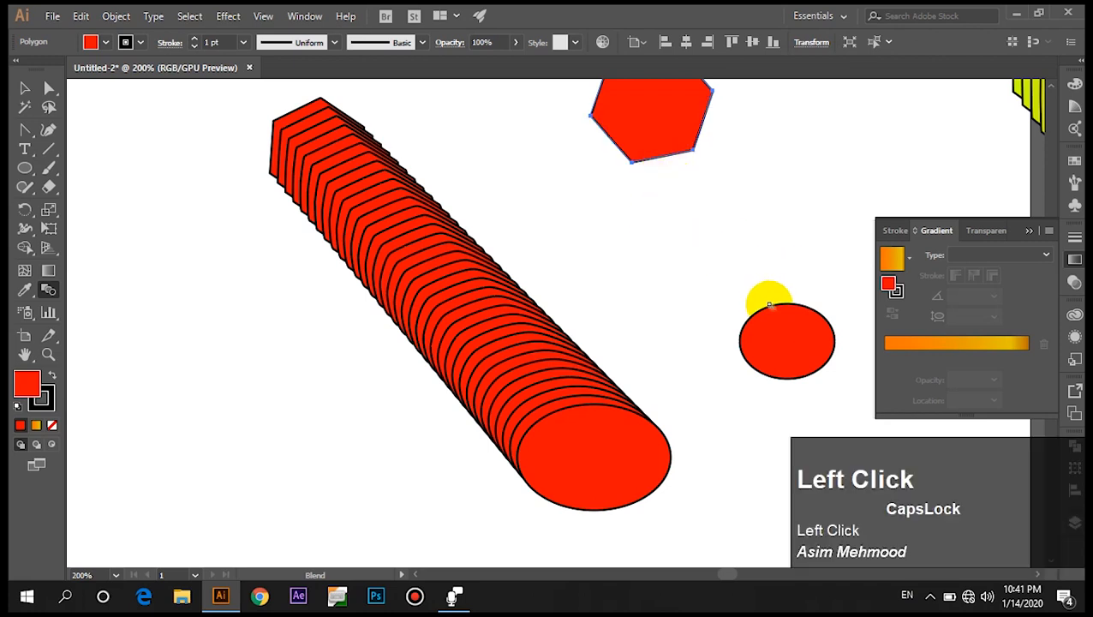
# Blend the newest hexagon into the red circle.
pyautogui.click(781, 324)
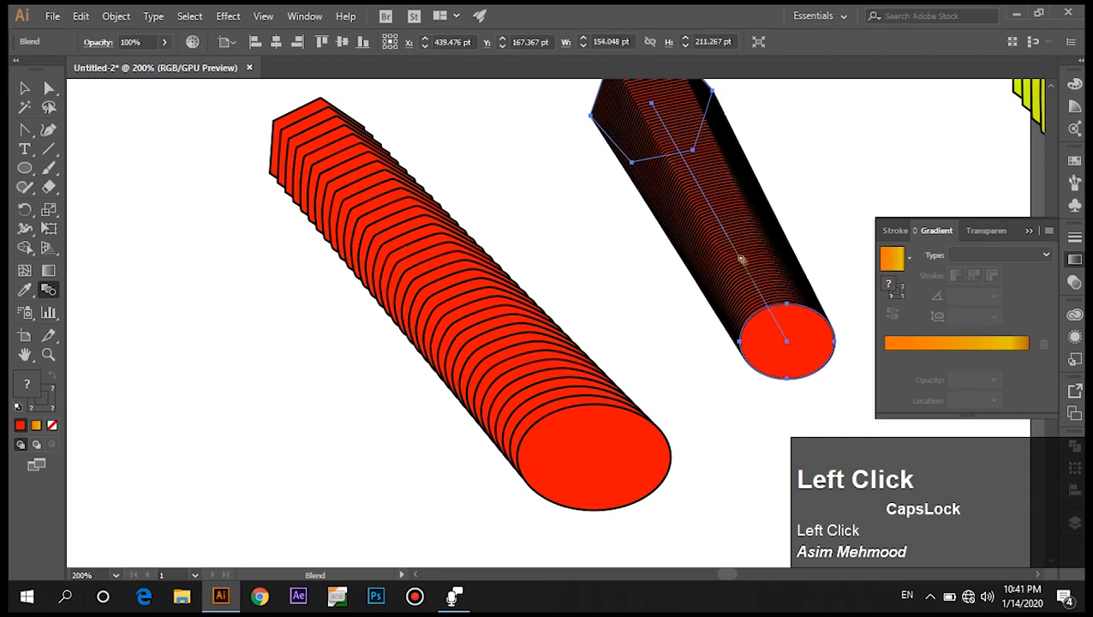